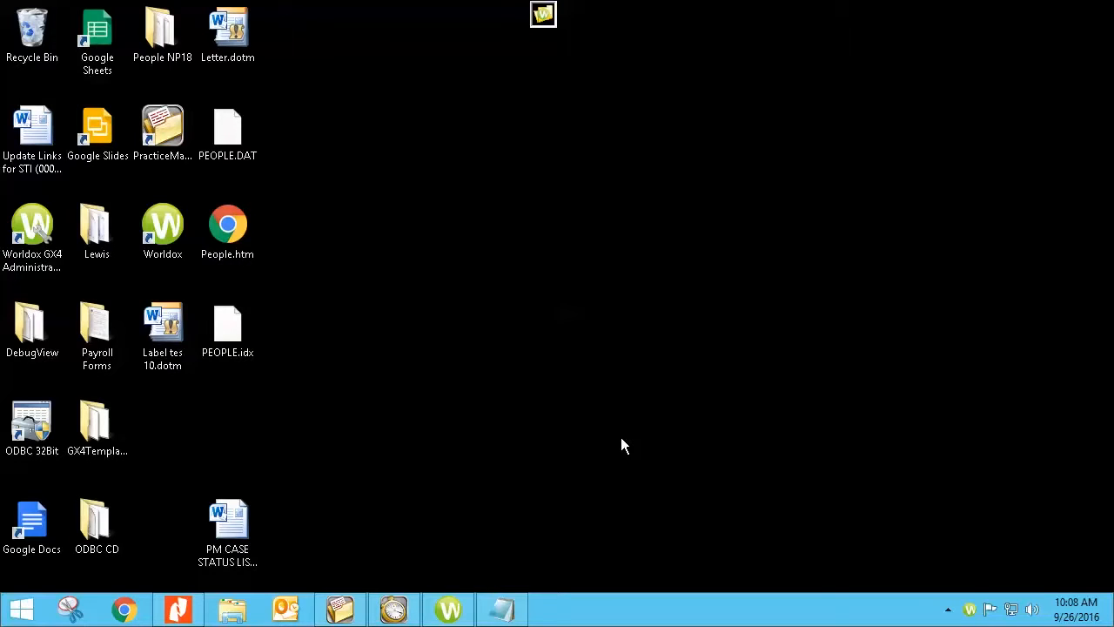
Restore the minimized Tabs3 Billing window from its taskbar icon.
{"action": "left_click", "coordinate": [394, 609]}
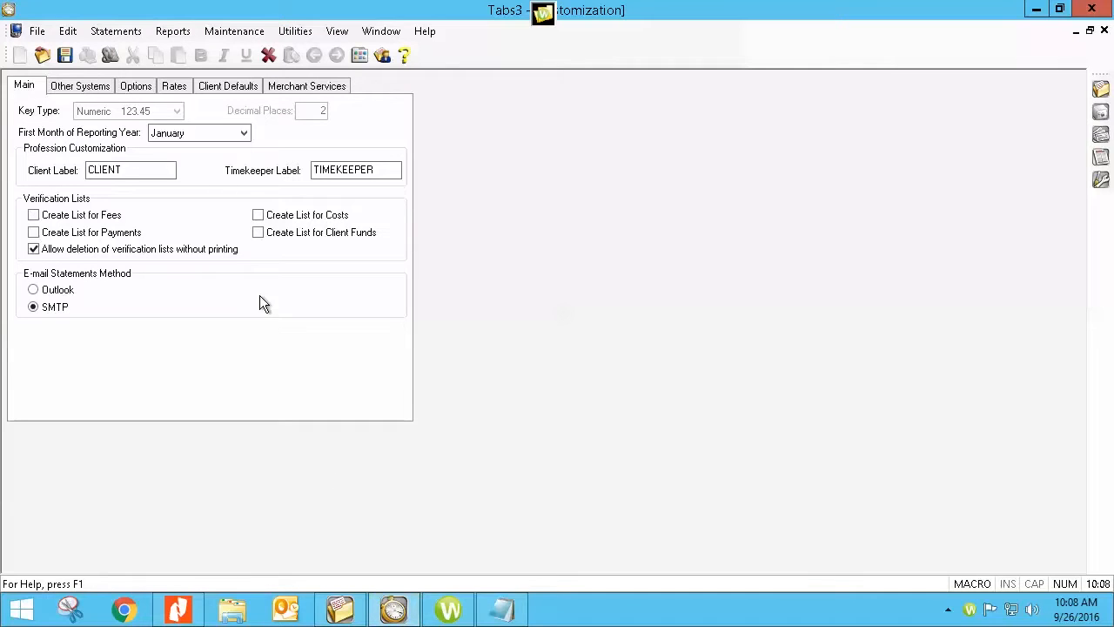
Reopen Customization and enable credit card processing for payments on the Merchant Services tab.
{"action": "left_click", "coordinate": [1104, 31]}
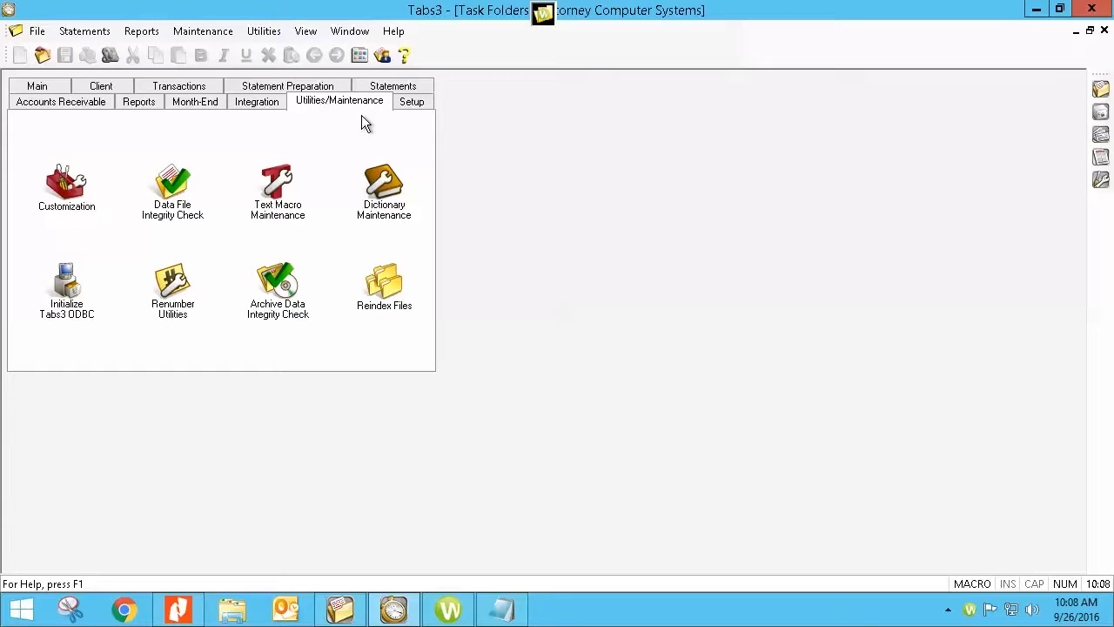
{"action": "left_click", "coordinate": [69, 188]}
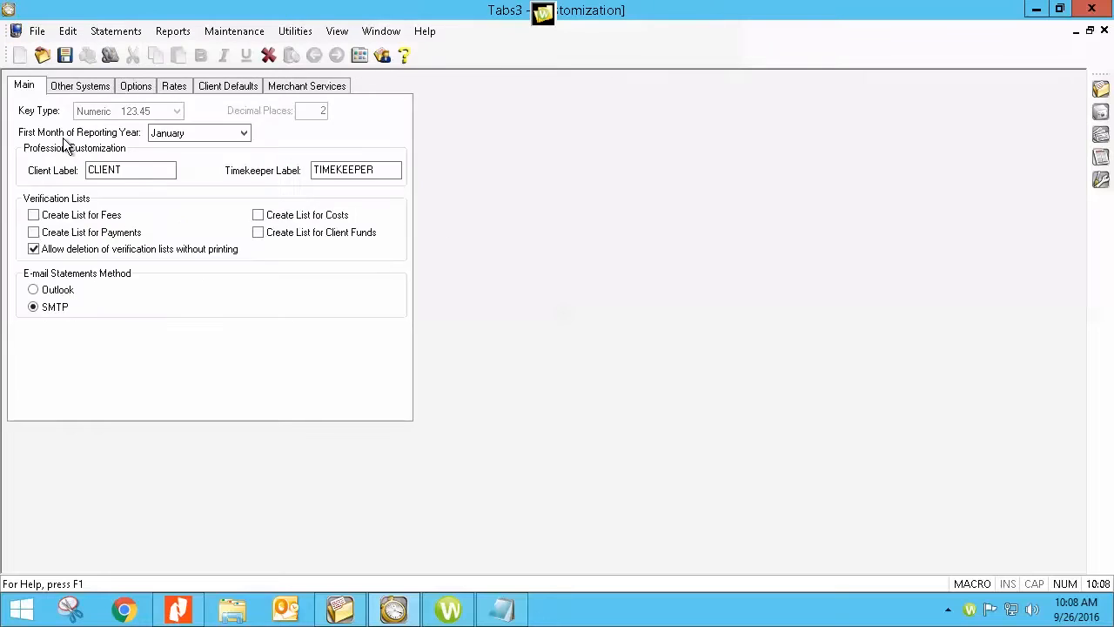
{"action": "left_click", "coordinate": [283, 94]}
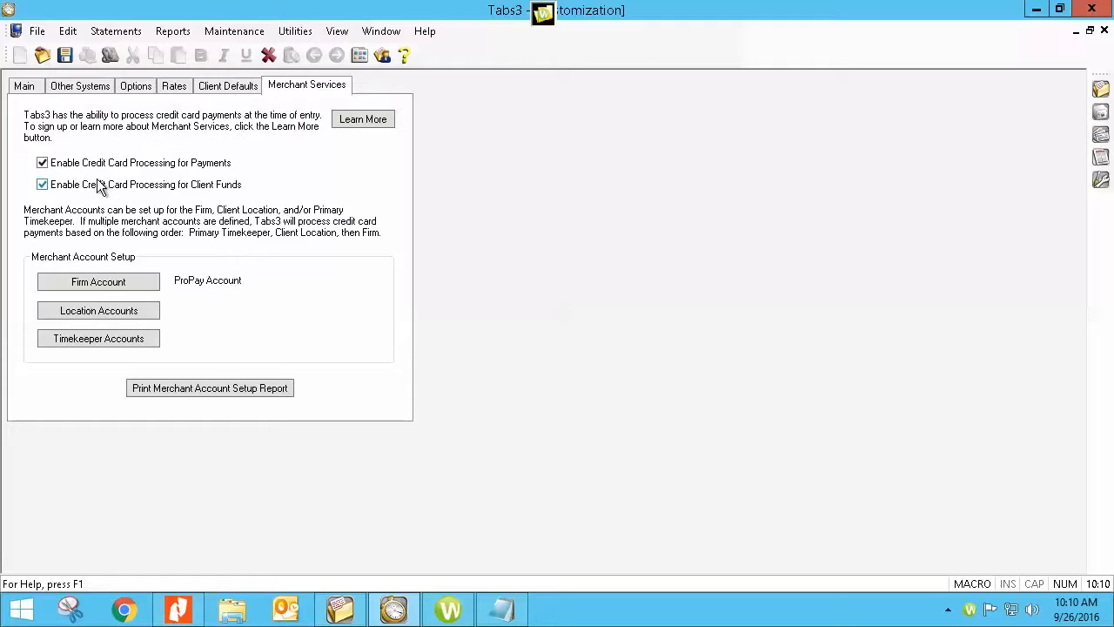
{"action": "left_click", "coordinate": [42, 163]}
{"action": "left_click", "coordinate": [93, 283]}
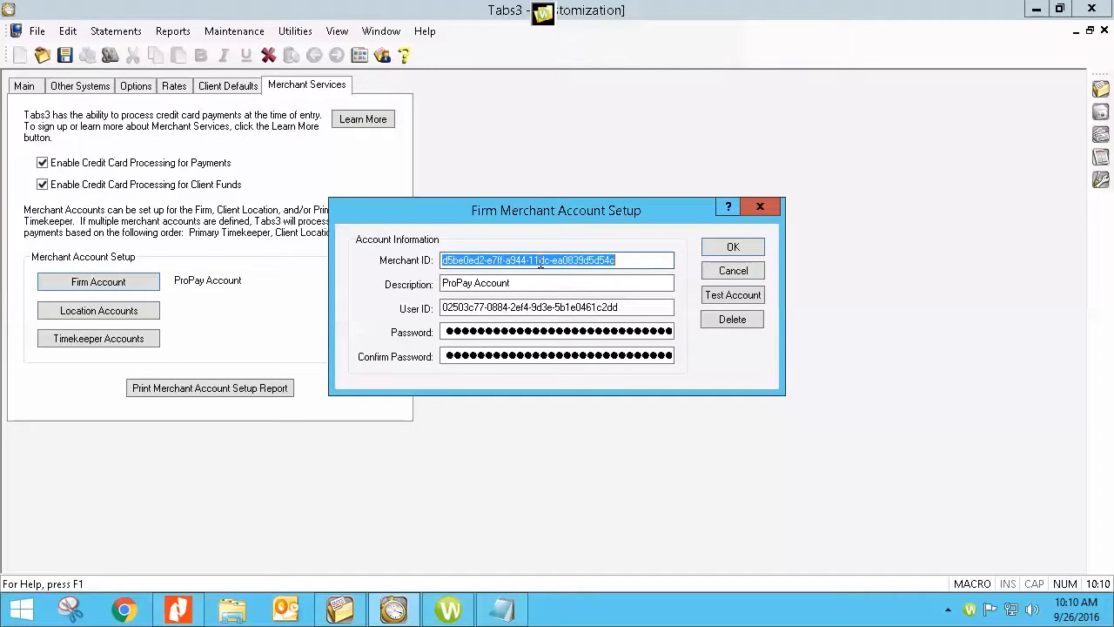
{"action": "left_click_drag", "start_coordinate": [497, 283], "coordinate": [426, 310]}
{"action": "left_click_drag", "start_coordinate": [618, 306], "coordinate": [448, 339]}
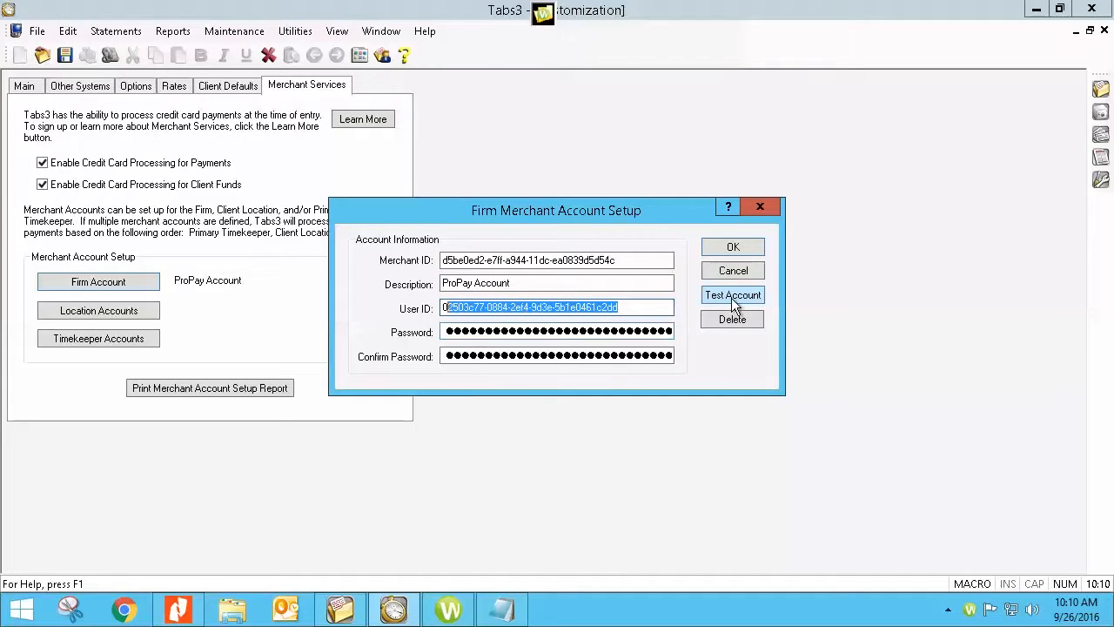
{"action": "left_click", "coordinate": [636, 306]}
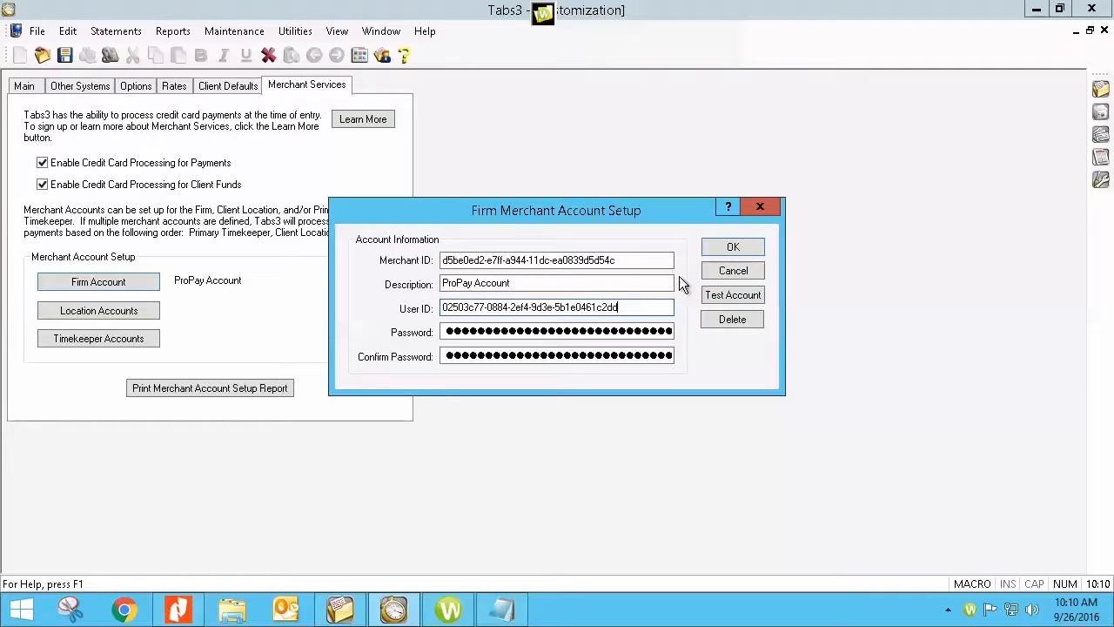
{"action": "left_click", "coordinate": [760, 207]}
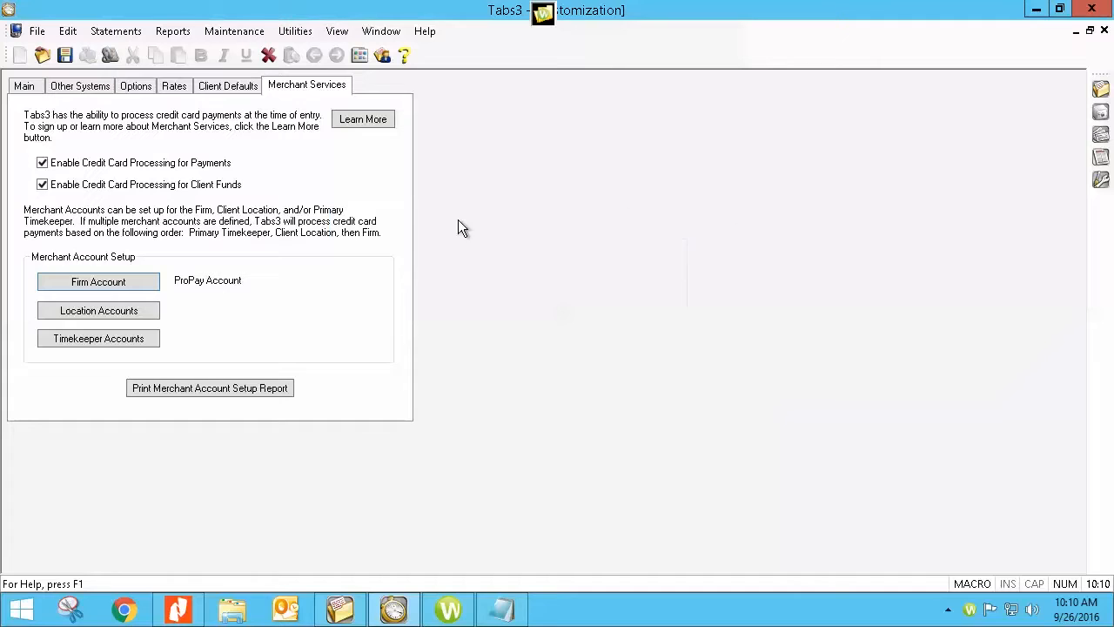
{"action": "left_click", "coordinate": [91, 309]}
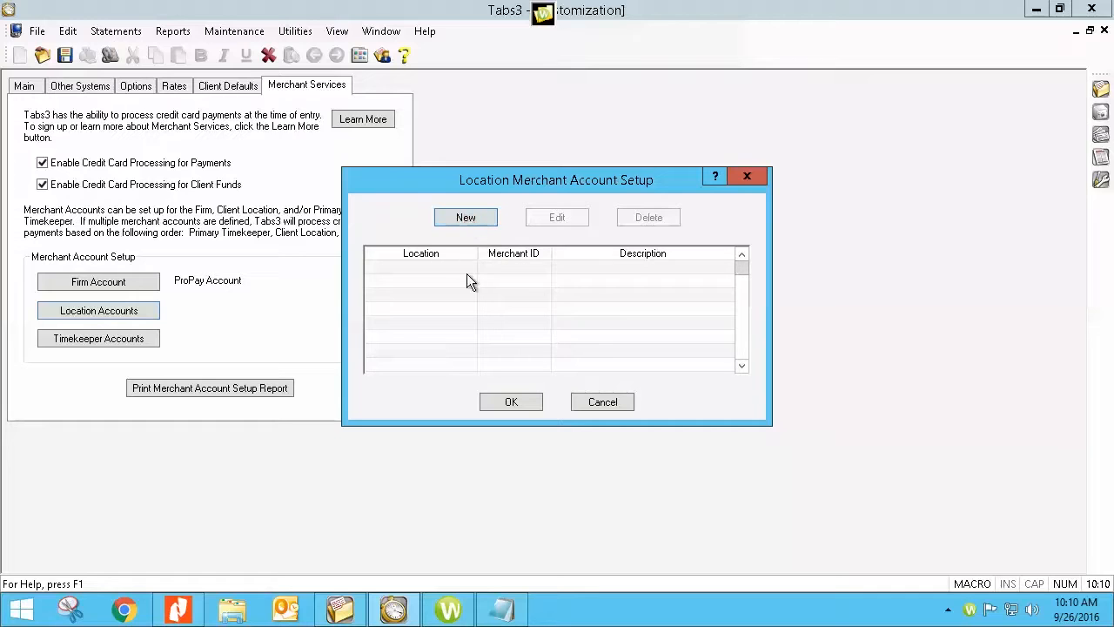
{"action": "left_click", "coordinate": [598, 404]}
{"action": "left_click", "coordinate": [118, 340]}
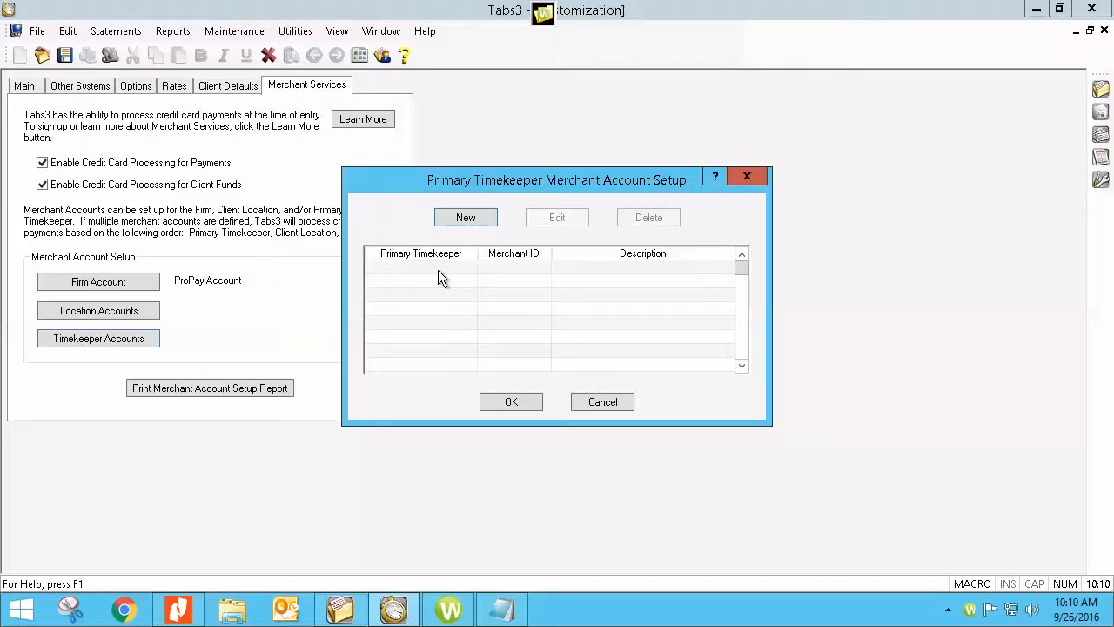
{"action": "left_click", "coordinate": [598, 405]}
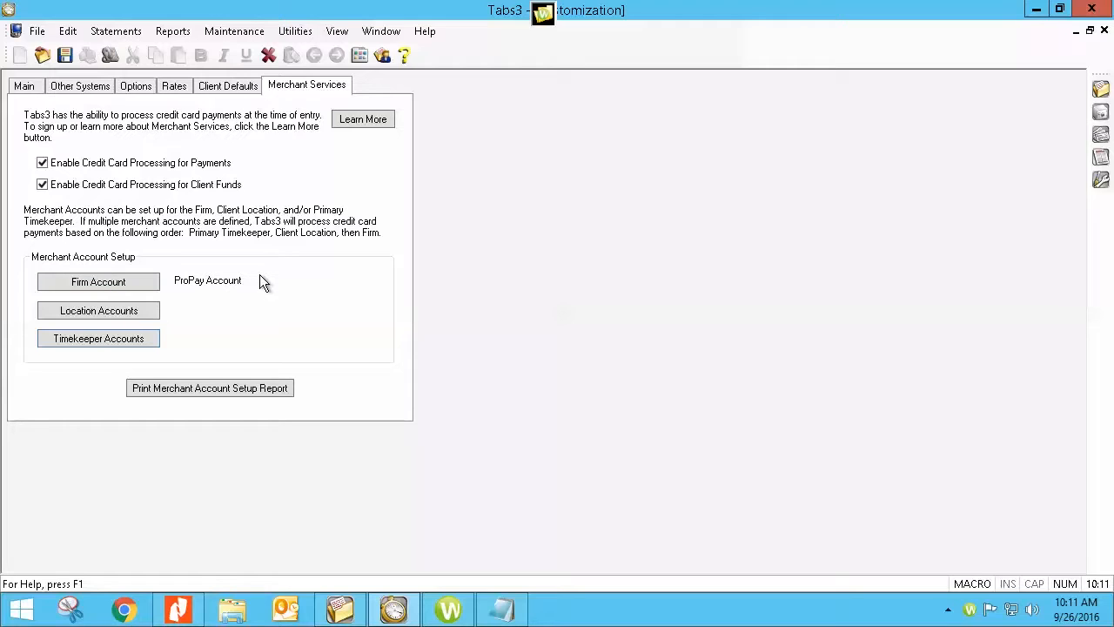
Open the tabs3_creditcard.html ProPay page via Learn More and scroll through its fees and FAQ.
{"action": "left_click", "coordinate": [354, 119]}
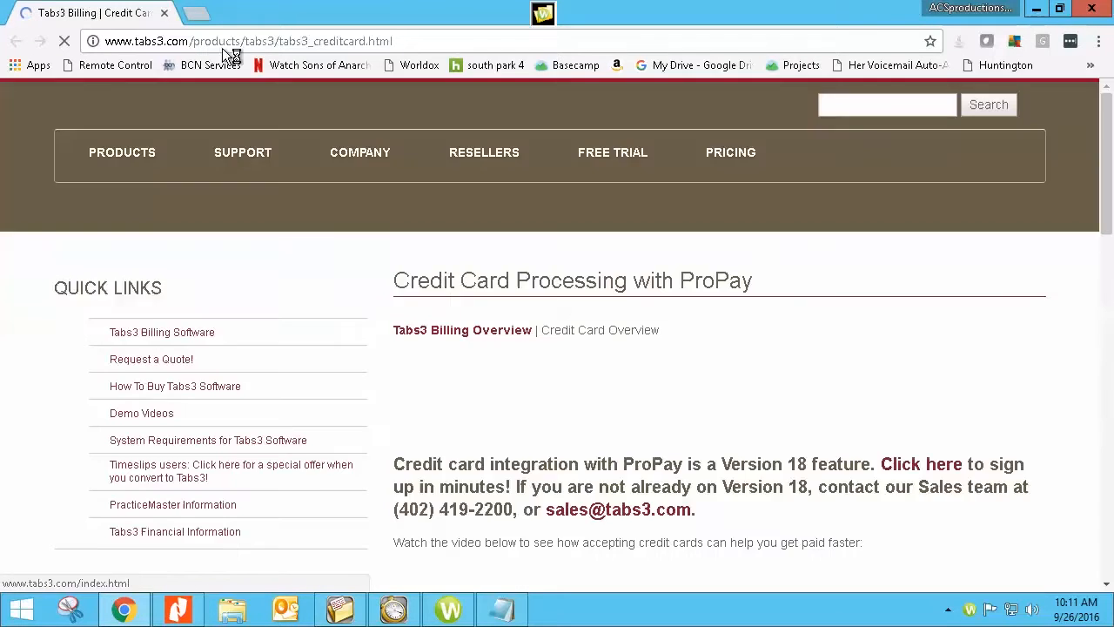
{"action": "scroll", "coordinate": [500, 335], "scroll_direction": "down", "scroll_amount": 4}
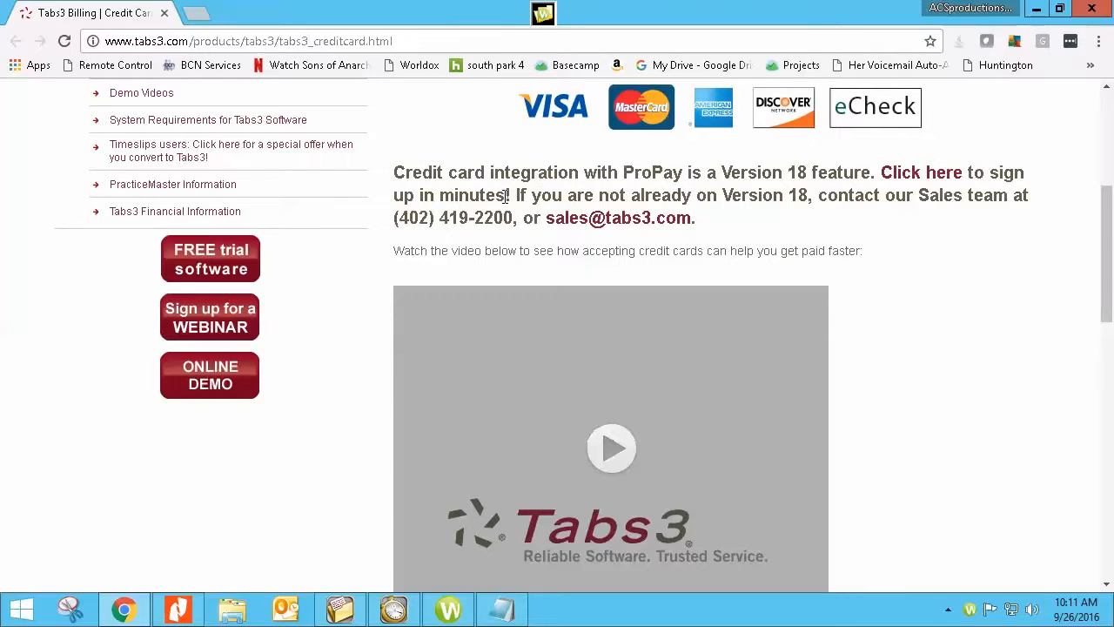
{"action": "scroll", "coordinate": [508, 209], "scroll_direction": "down", "scroll_amount": 5}
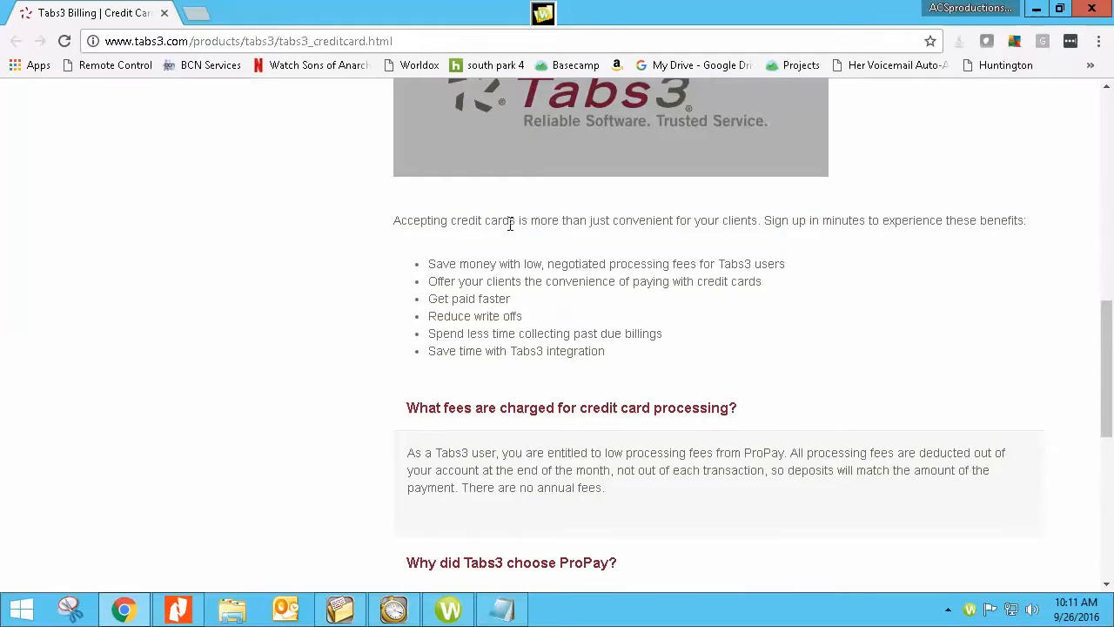
{"action": "scroll", "coordinate": [510, 223], "scroll_direction": "down", "scroll_amount": 3}
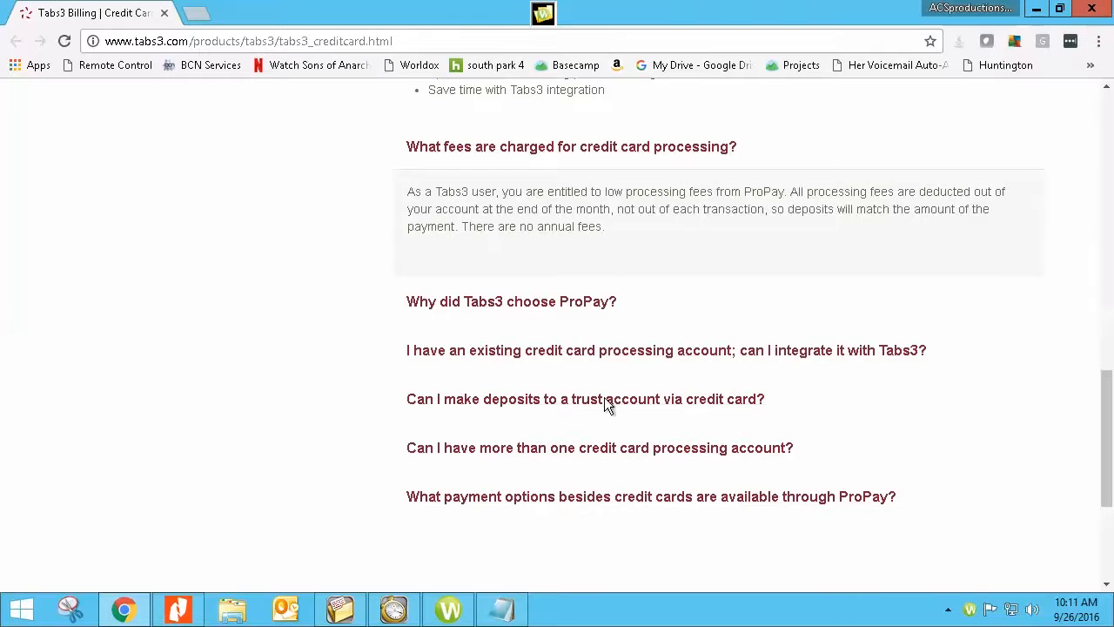
{"action": "scroll", "coordinate": [385, 358], "scroll_direction": "down", "scroll_amount": 2}
{"action": "scroll", "coordinate": [383, 359], "scroll_direction": "up", "scroll_amount": 10}
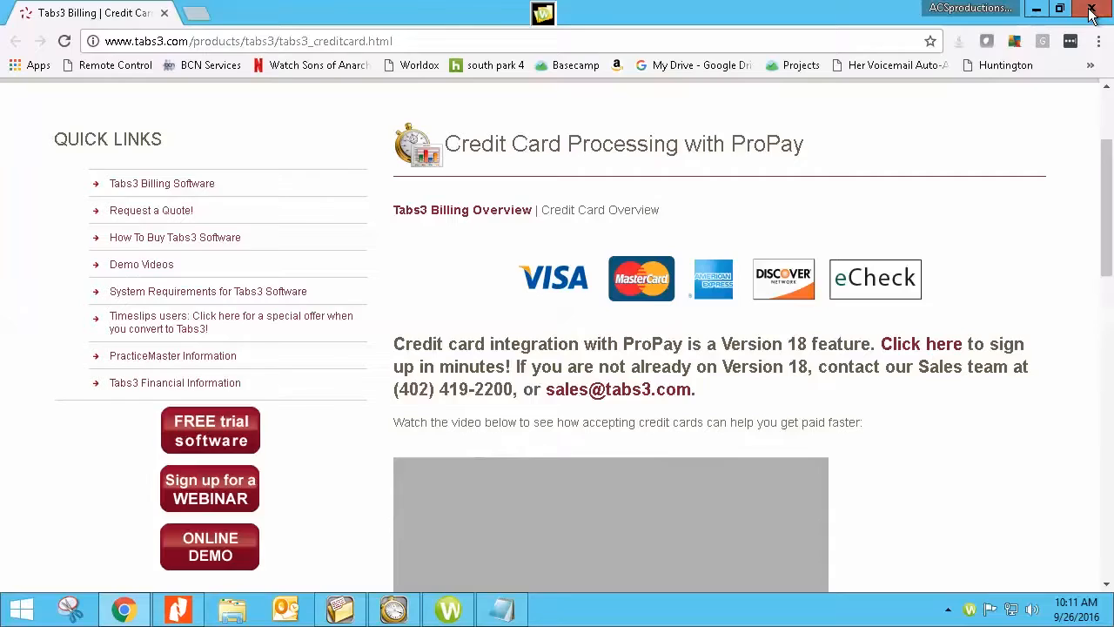
Close Chrome and Billing Customization, then open Trust Accounting's Merchant Services customization.
{"action": "left_click", "coordinate": [1092, 13]}
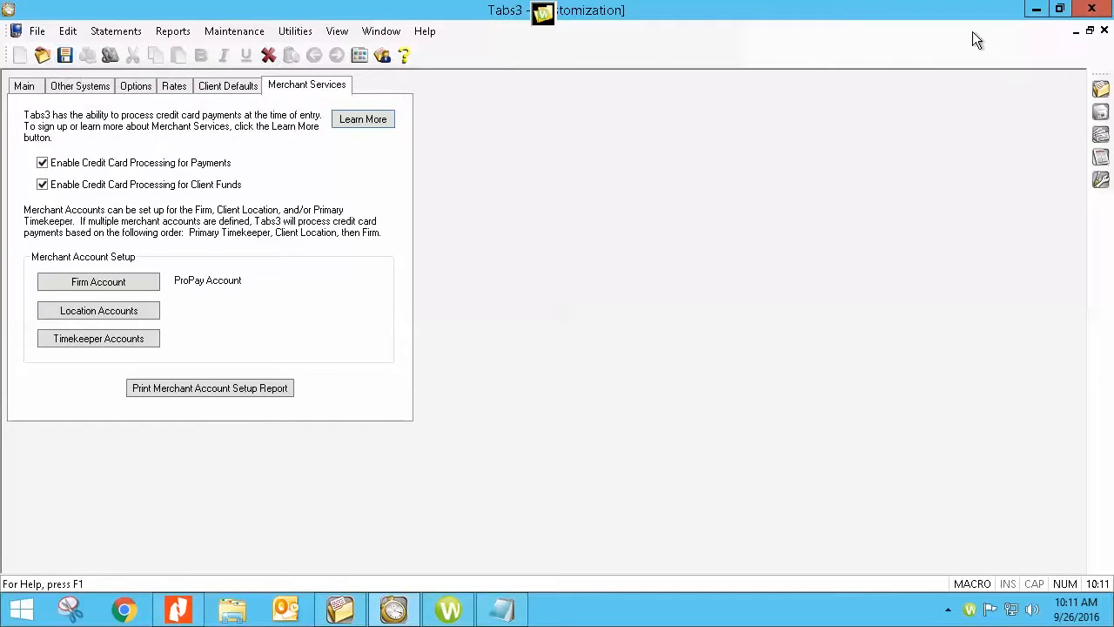
{"action": "left_click", "coordinate": [1104, 31]}
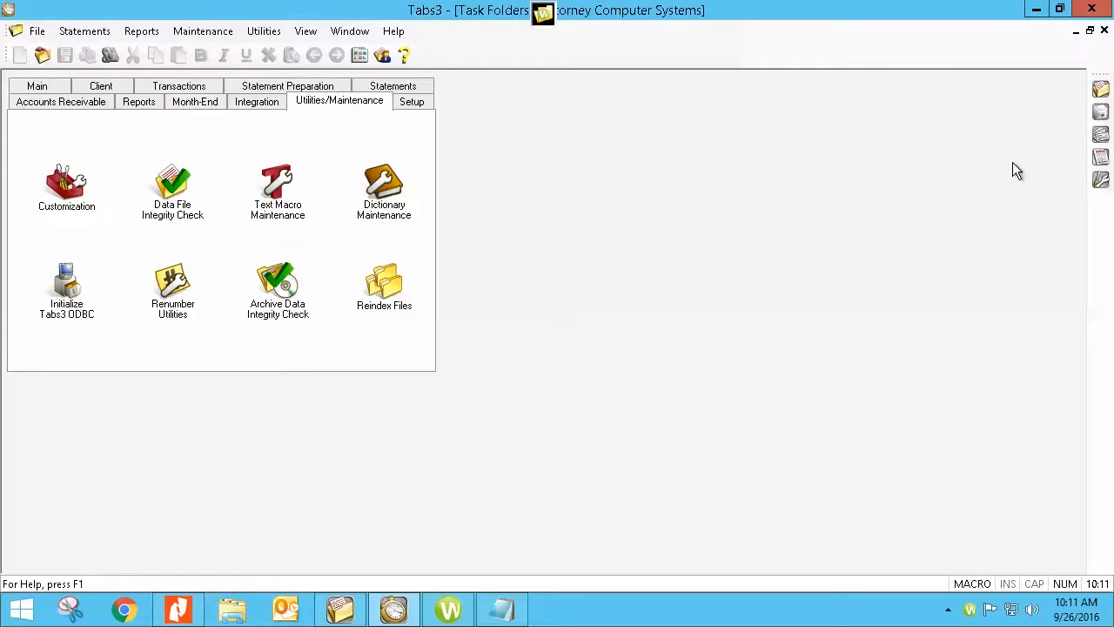
{"action": "left_click", "coordinate": [1100, 113]}
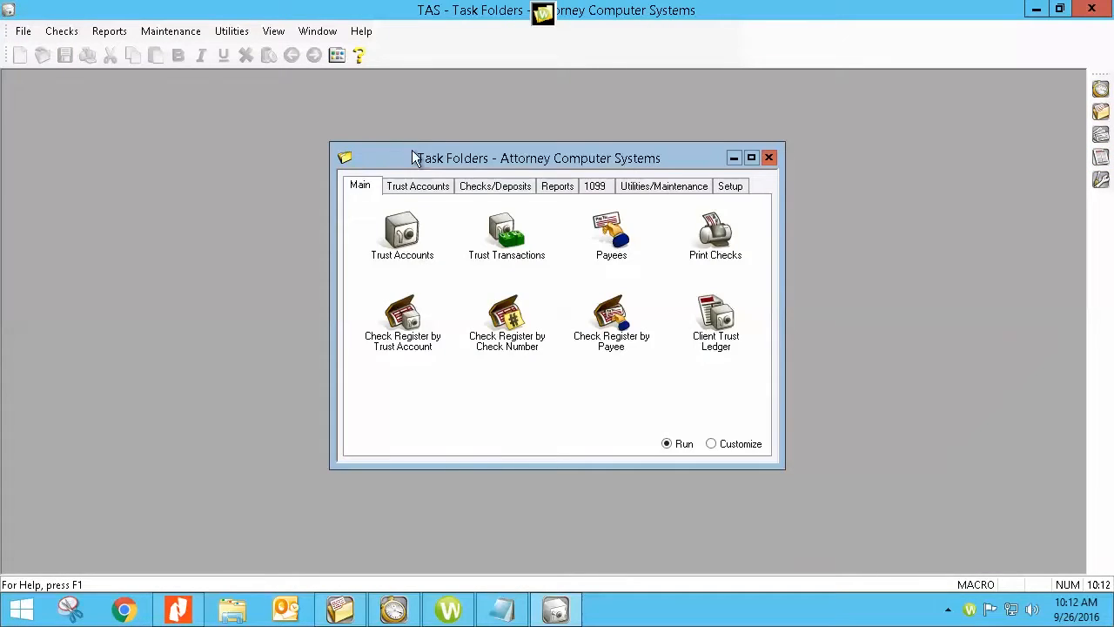
{"action": "left_click", "coordinate": [677, 190]}
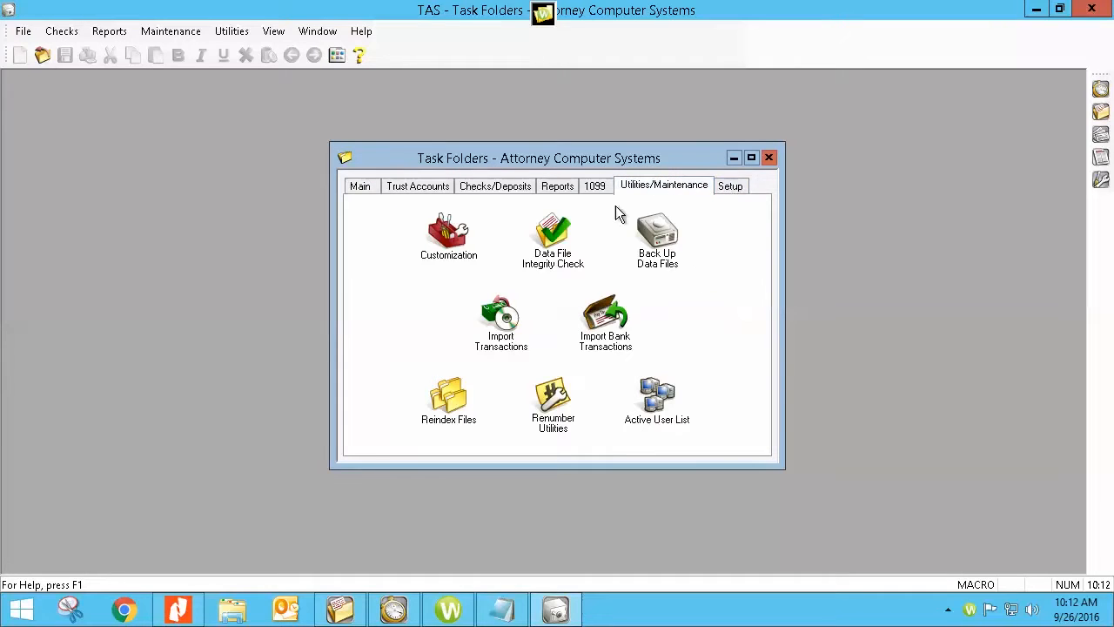
{"action": "left_click", "coordinate": [440, 235]}
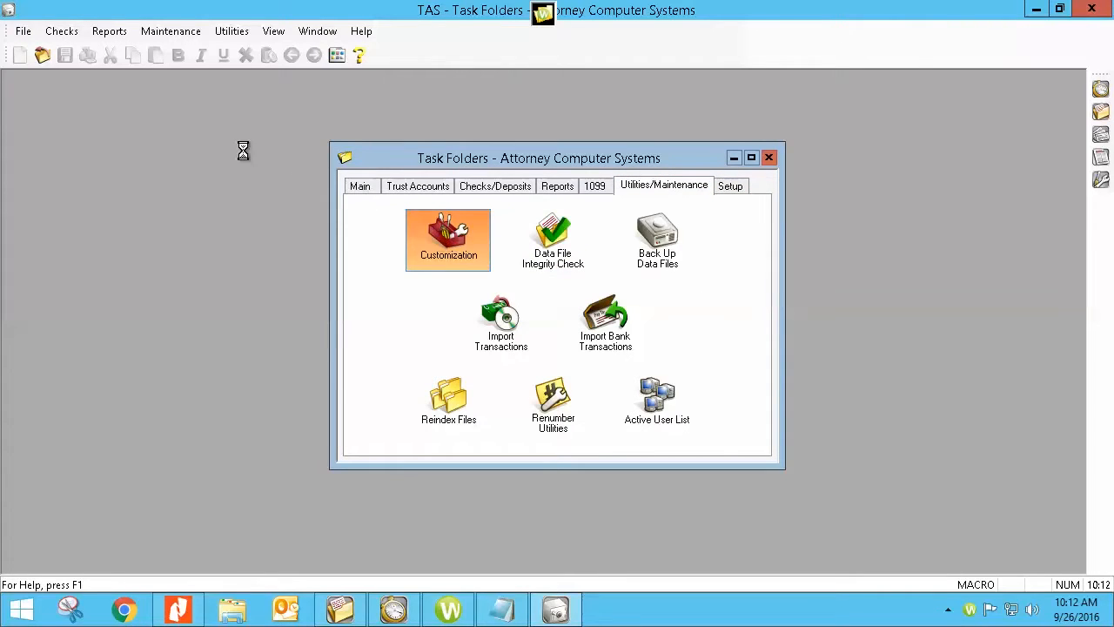
{"action": "left_click", "coordinate": [115, 119]}
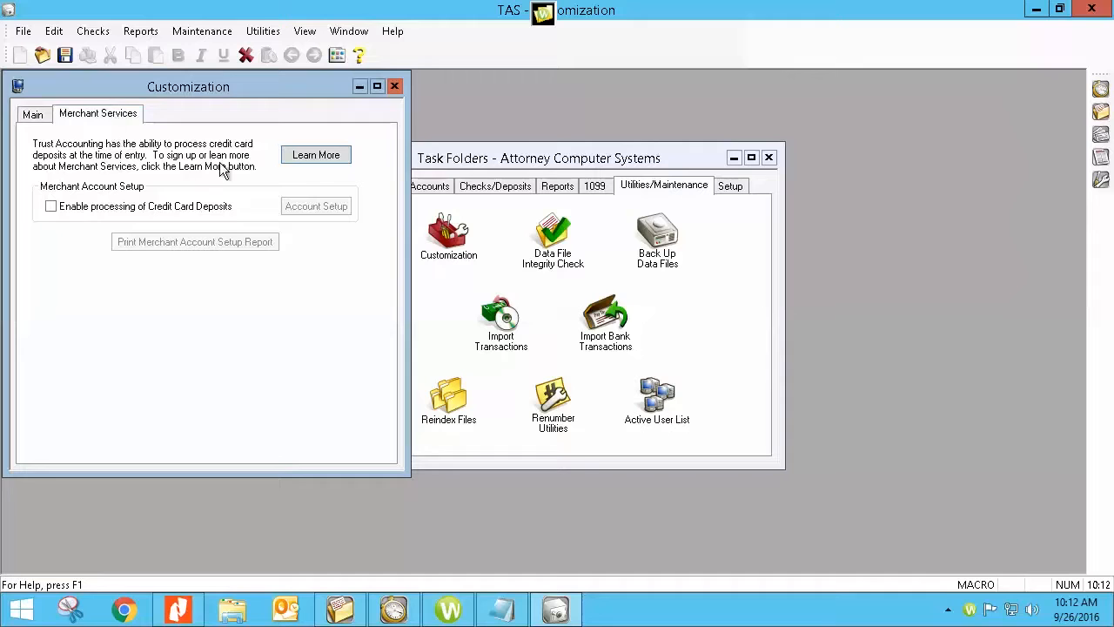
Try enabling credit card deposits, discard the change, and return to Billing's Main tasks.
{"action": "left_click", "coordinate": [50, 207]}
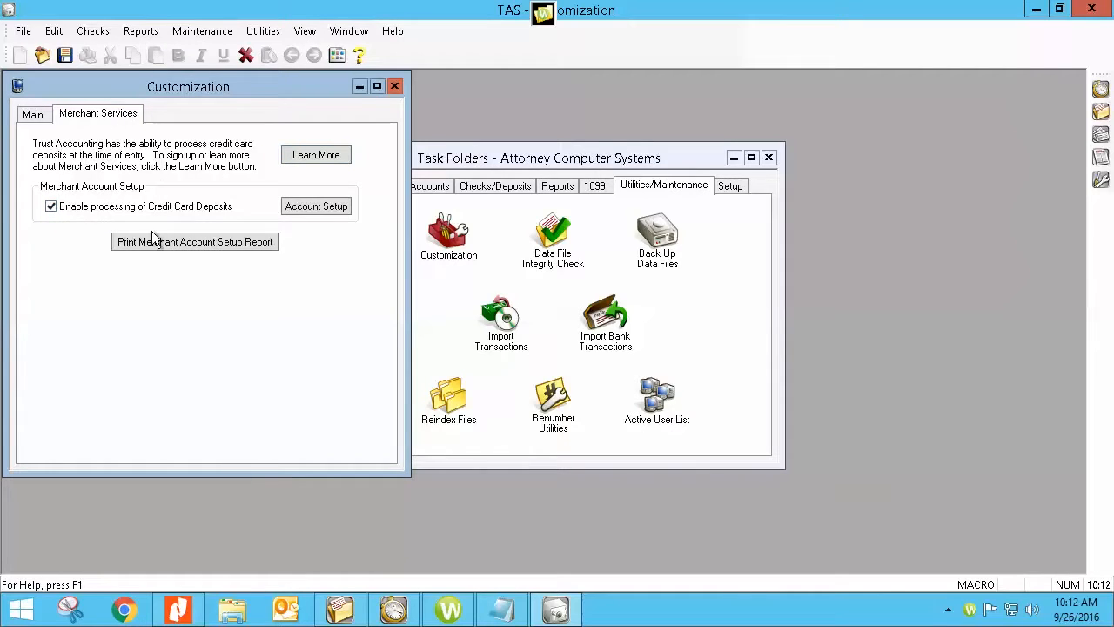
{"action": "left_click", "coordinate": [308, 206]}
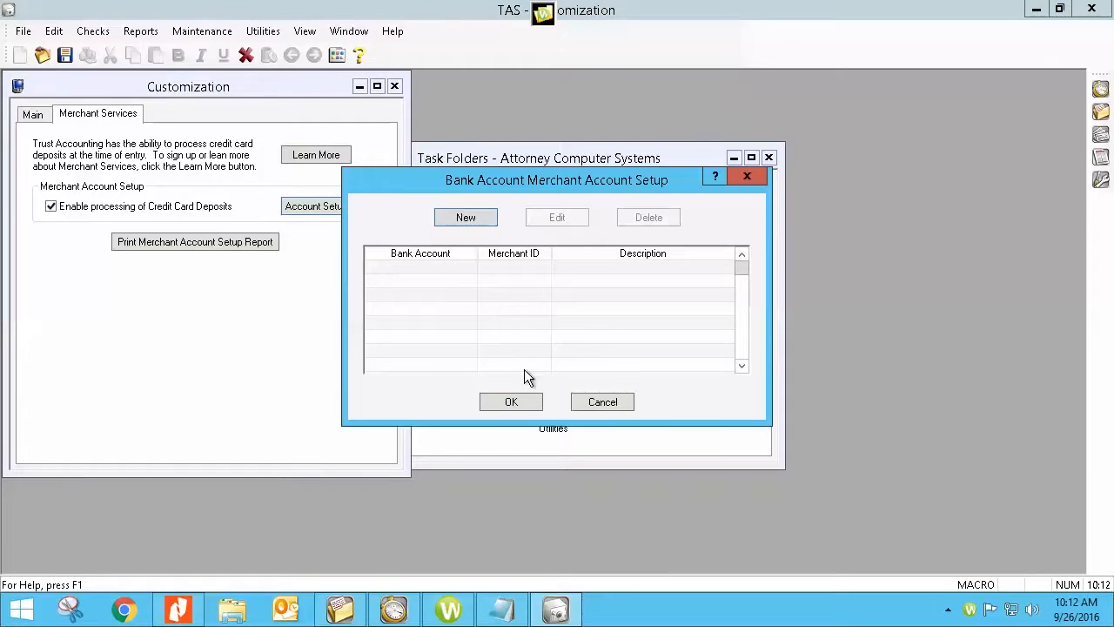
{"action": "left_click", "coordinate": [594, 399]}
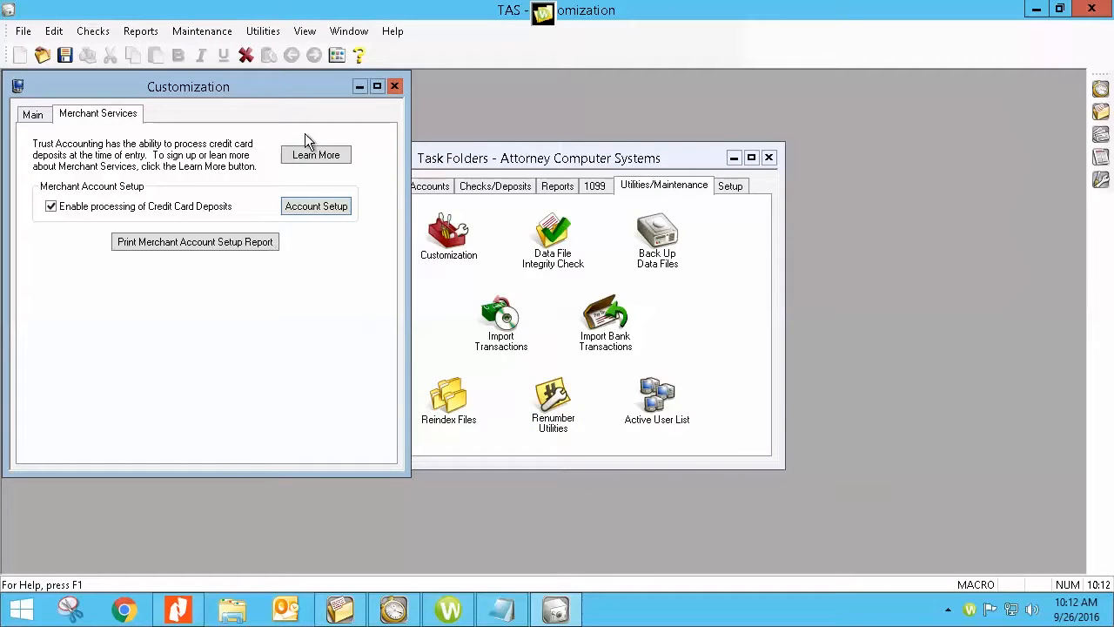
{"action": "left_click", "coordinate": [394, 87]}
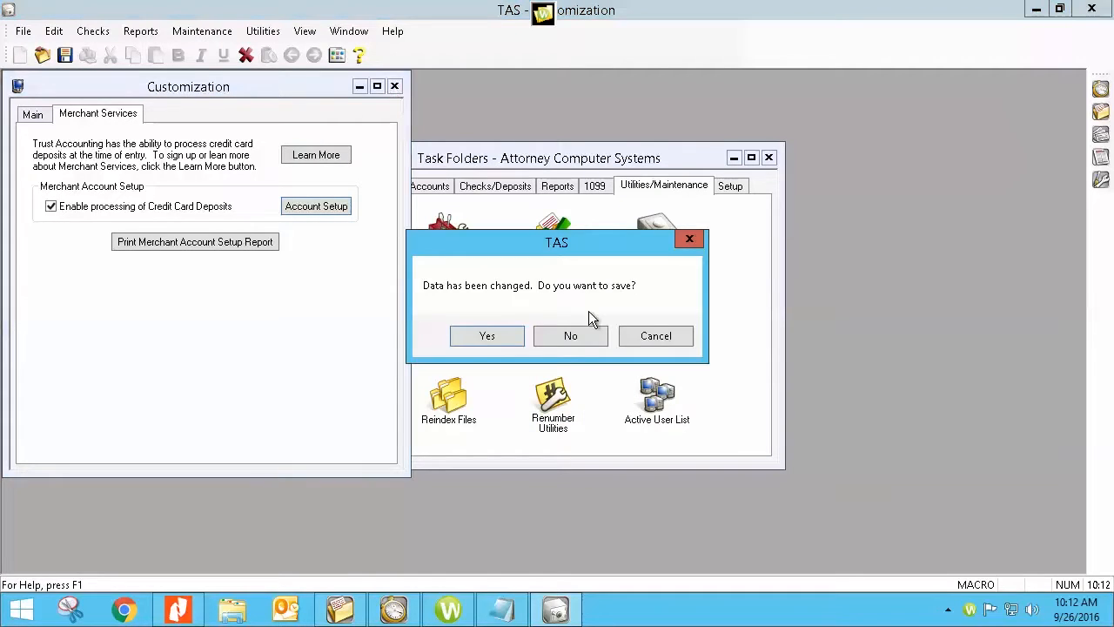
{"action": "left_click", "coordinate": [583, 336]}
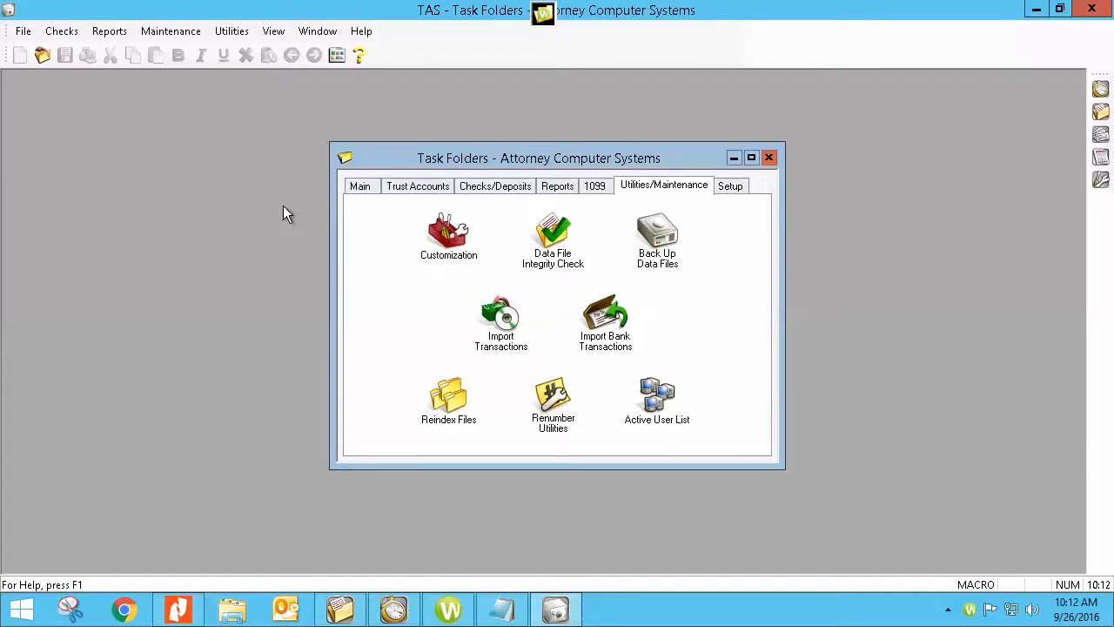
{"action": "left_click", "coordinate": [1034, 10]}
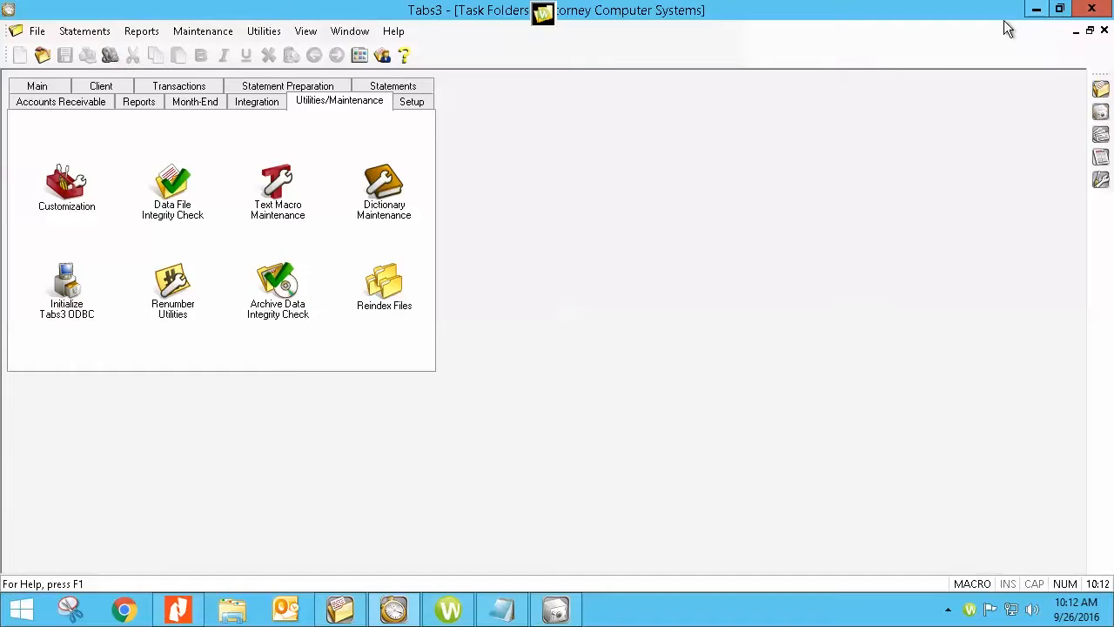
{"action": "left_click", "coordinate": [59, 89]}
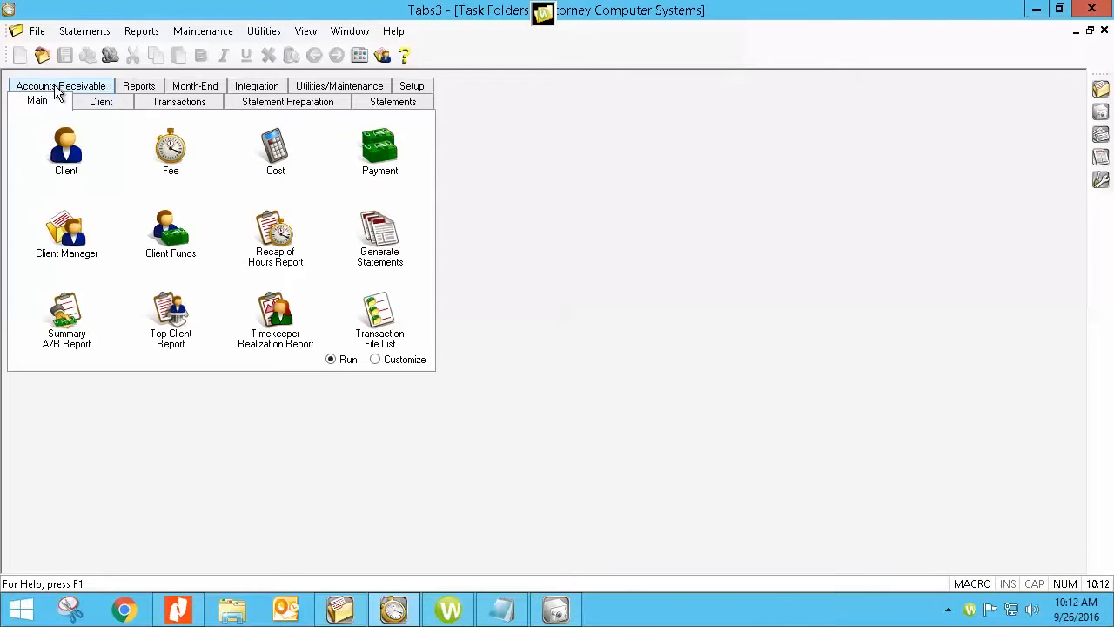
Enter a new 1.00 payment for Attorney Computer Systems with Credit Card as the receipt type.
{"action": "left_click", "coordinate": [385, 154]}
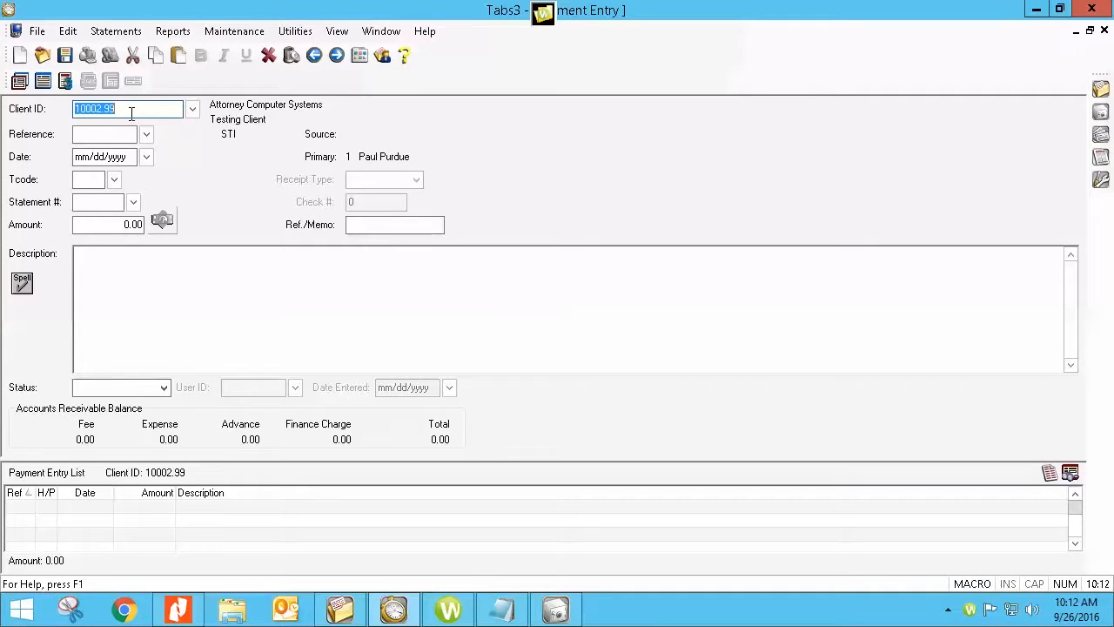
{"action": "key", "text": "Return"}
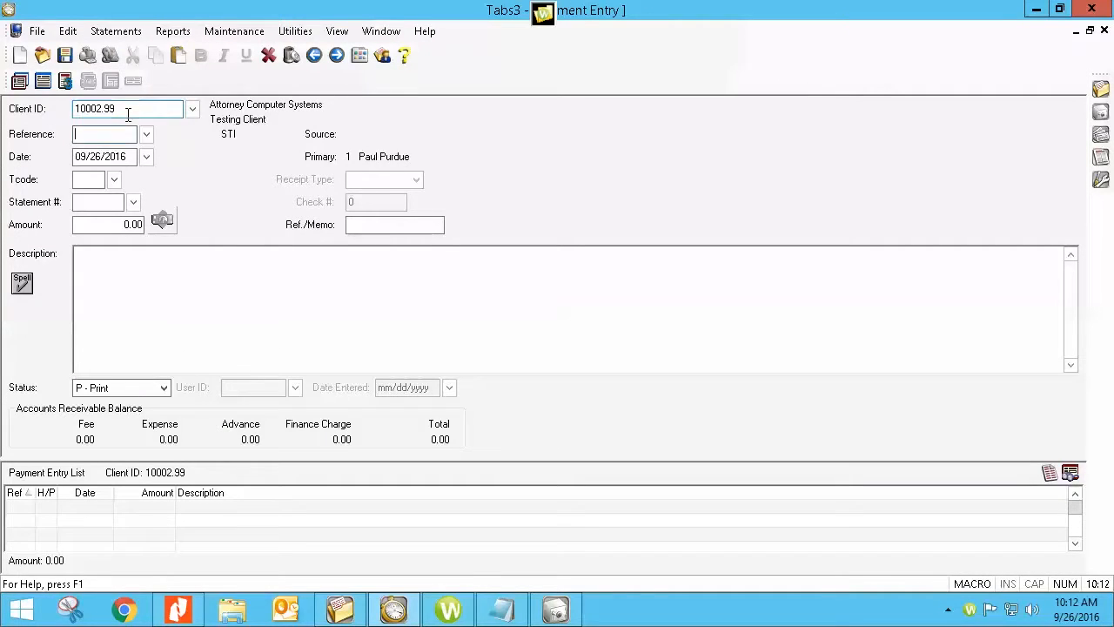
{"action": "key", "text": "Return"}
{"action": "key", "text": "Return"}
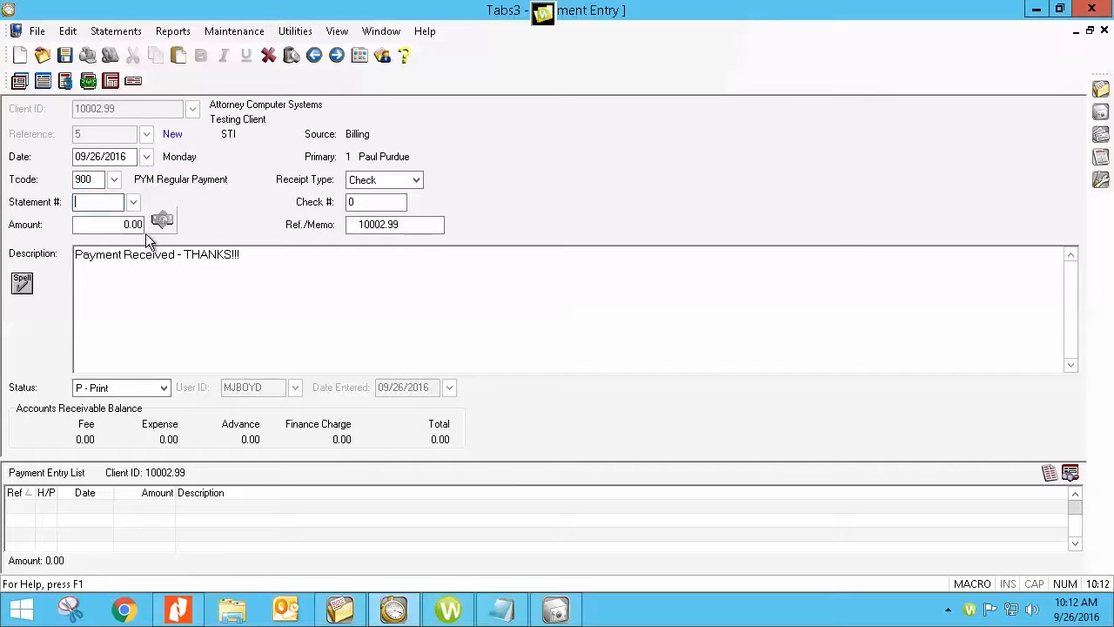
{"action": "key", "text": "Return"}
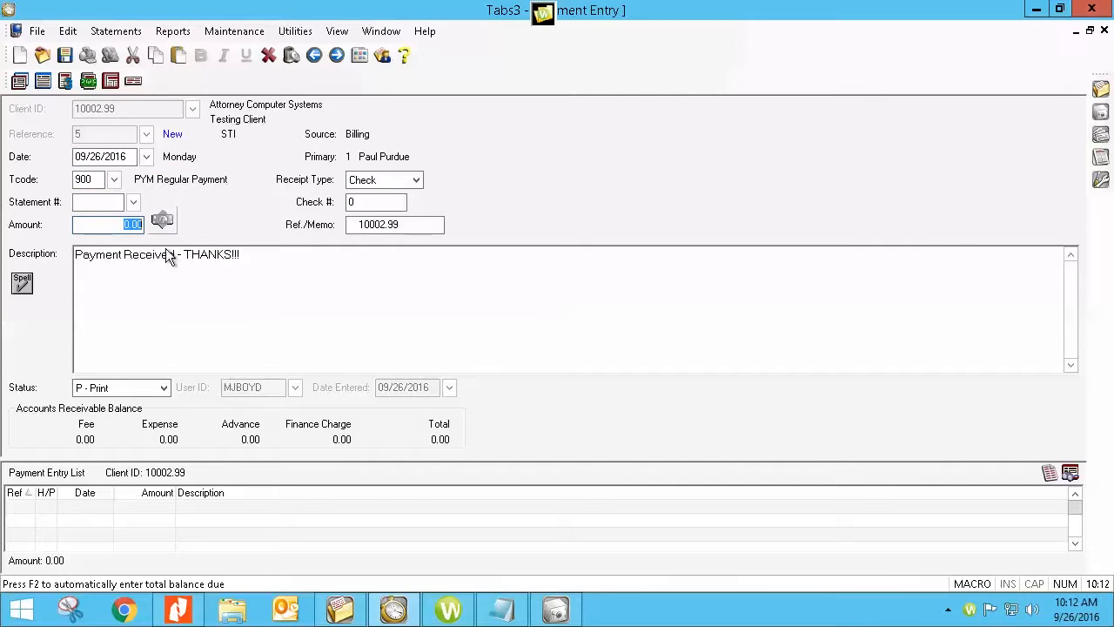
{"action": "type", "text": "1"}
{"action": "left_click", "coordinate": [417, 179]}
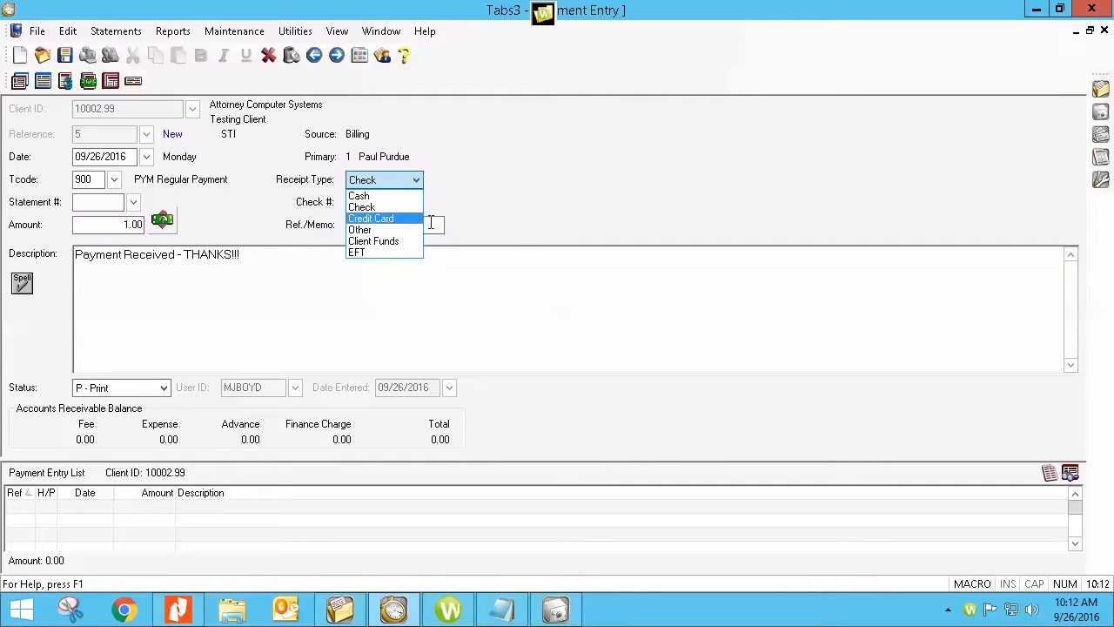
{"action": "left_click", "coordinate": [417, 218]}
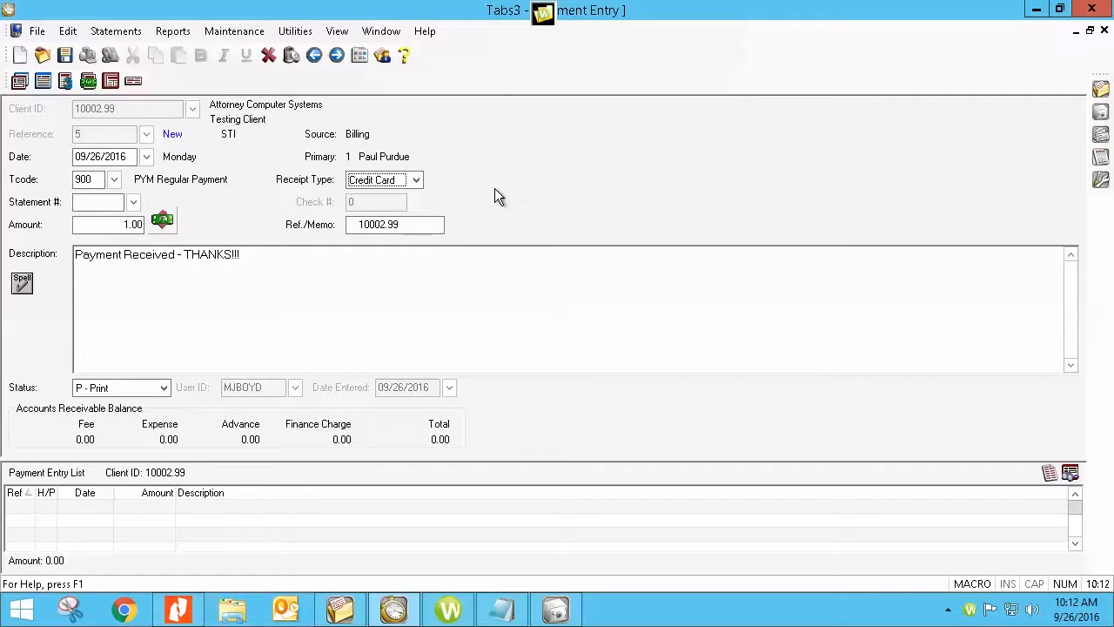
Save the 1.00 payment, keeping the unapplied amount for future statements.
{"action": "left_click", "coordinate": [65, 56]}
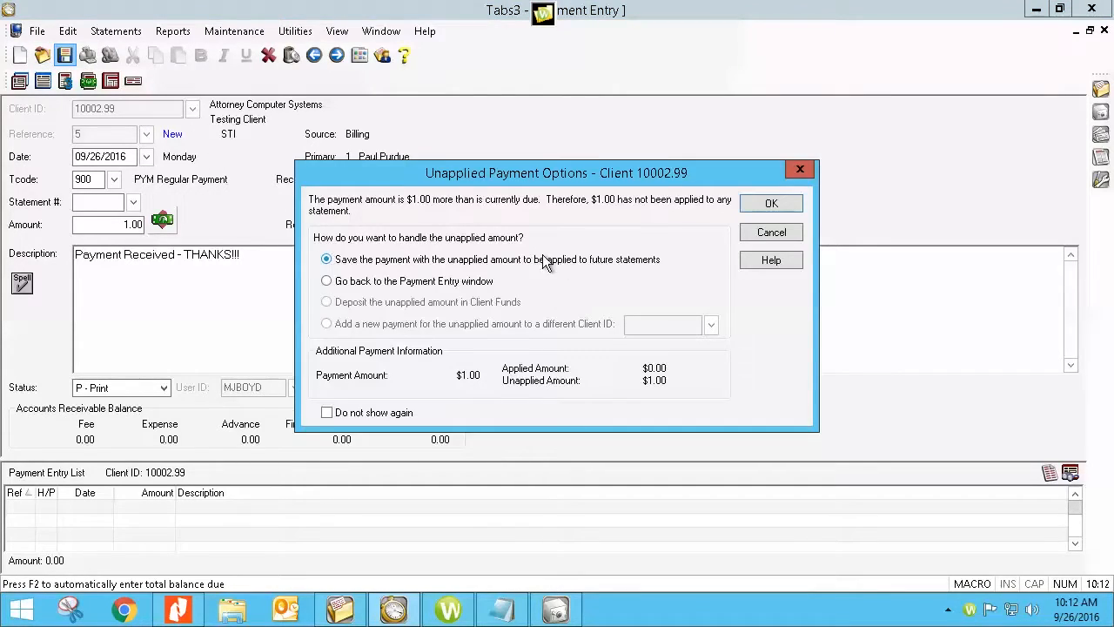
{"action": "left_click", "coordinate": [756, 204]}
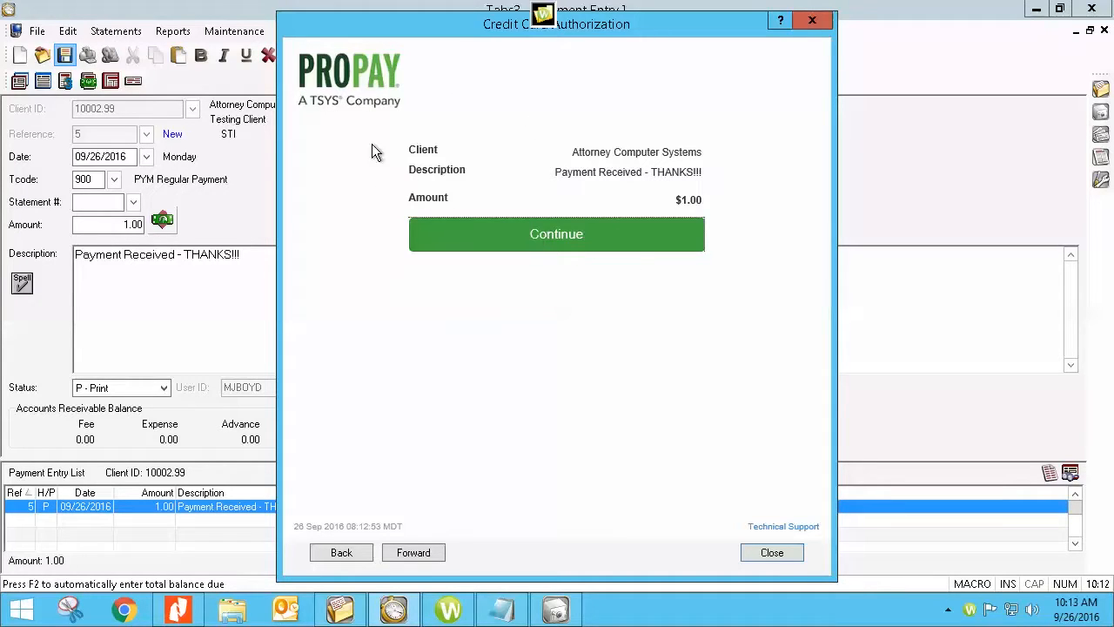
Continue past the ProPay authorization summary to the payment source choice.
{"action": "left_click", "coordinate": [519, 237]}
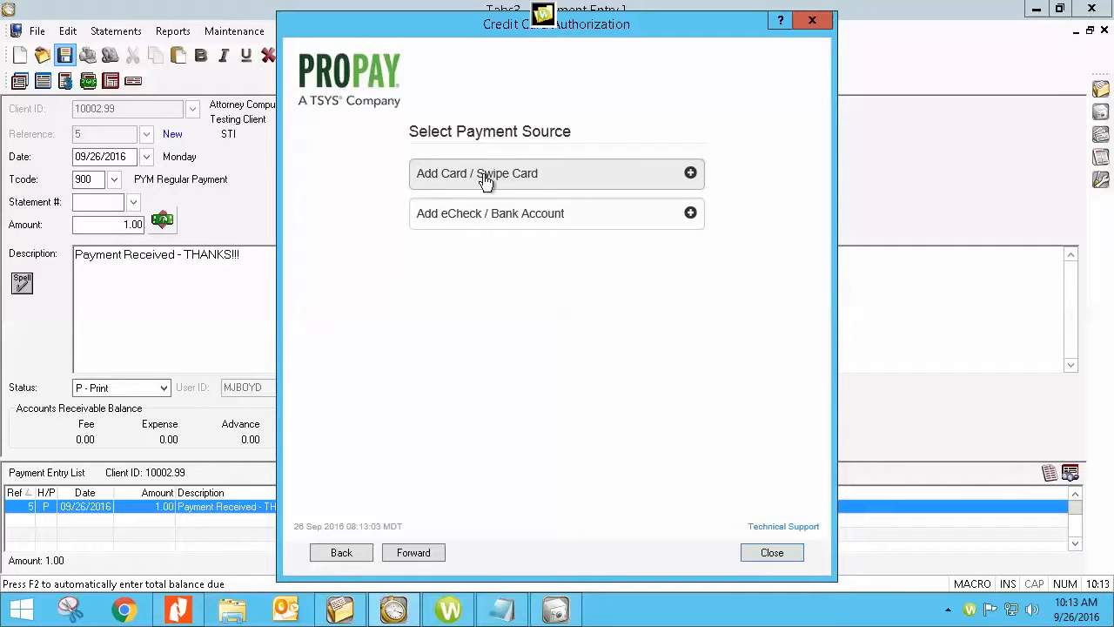
Choose Add Card / Swipe Card, try Swipe Card Now, then submit the blank card form.
{"action": "left_click", "coordinate": [688, 177]}
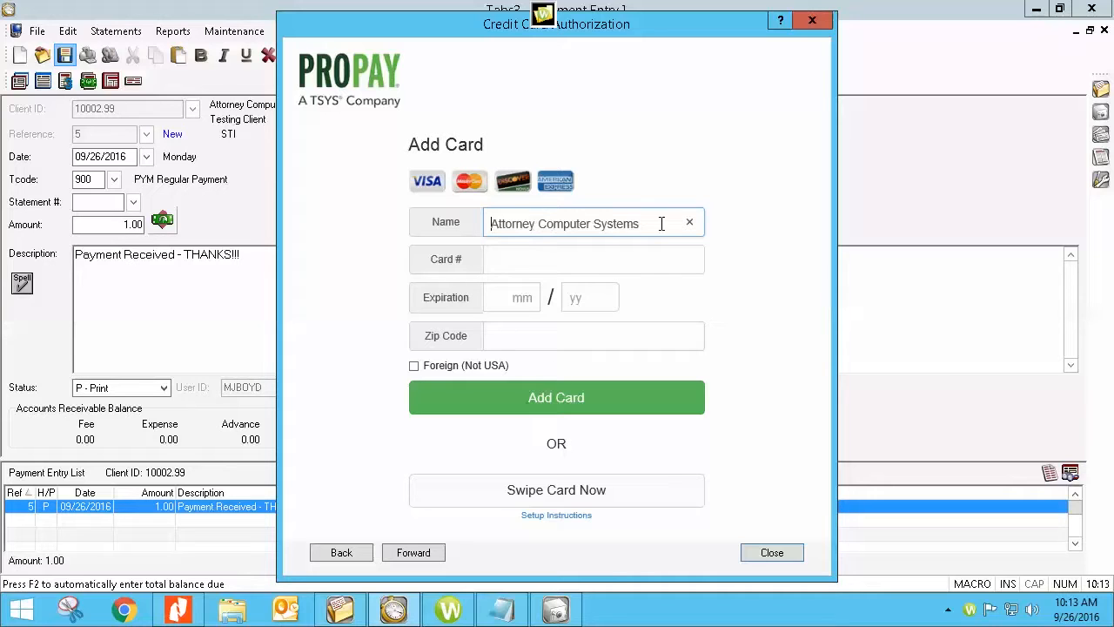
{"action": "left_click", "coordinate": [496, 257]}
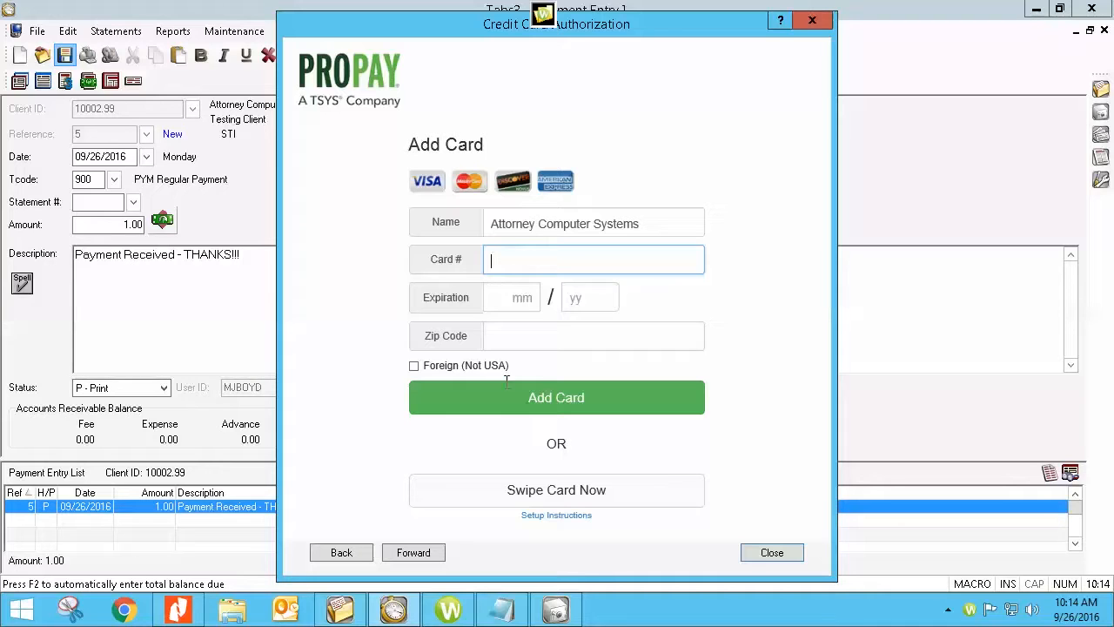
{"action": "left_click", "coordinate": [505, 496]}
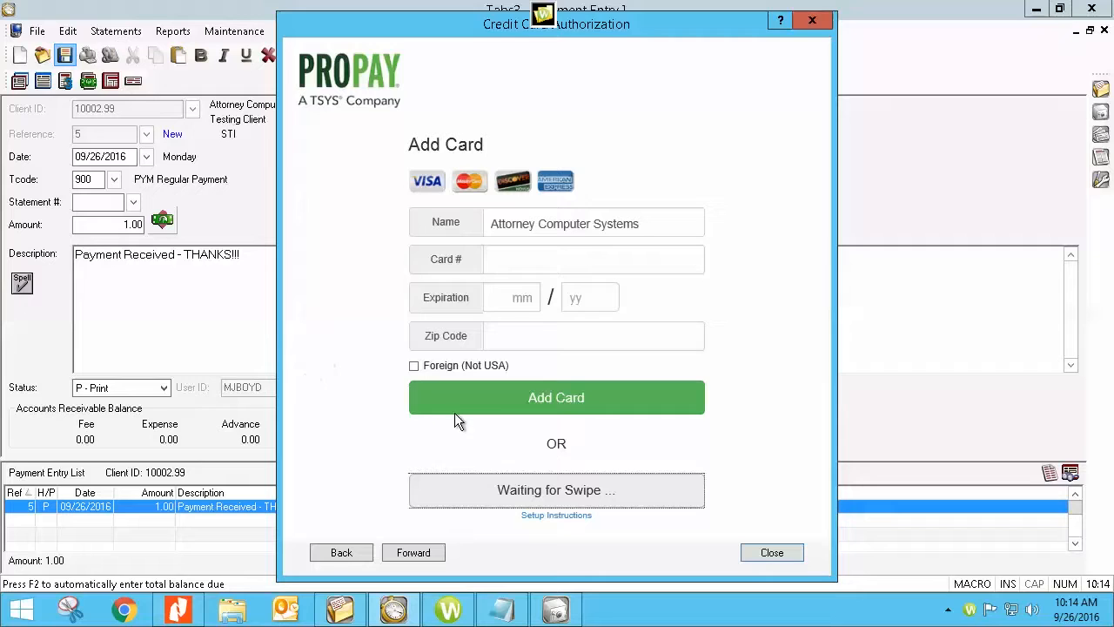
{"action": "left_click", "coordinate": [522, 398]}
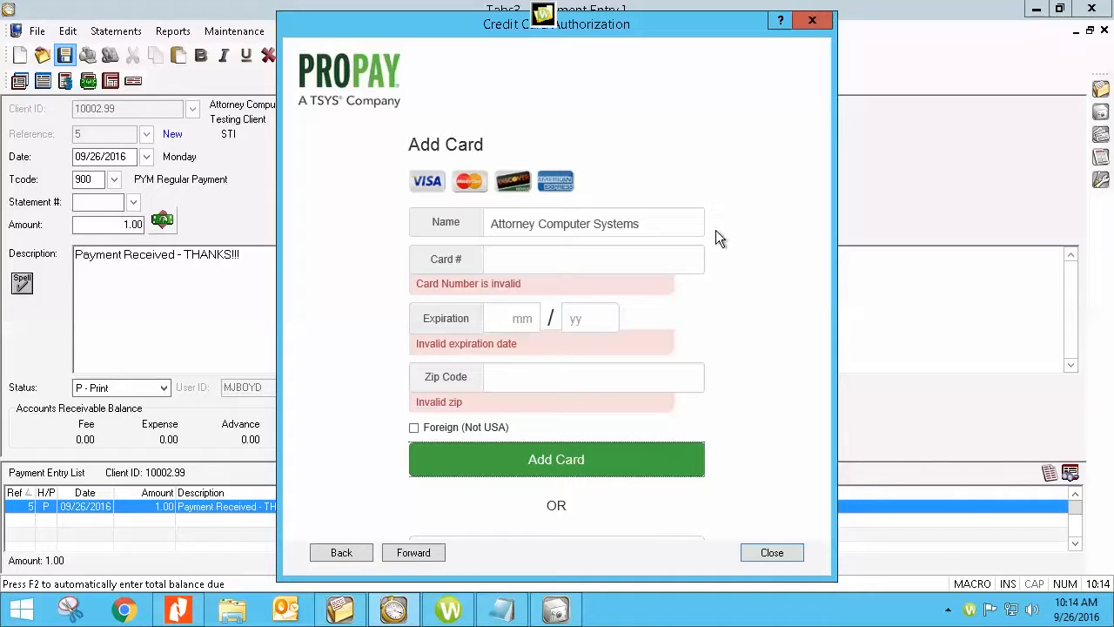
Close the card form and go back to the Credit Card Authorization window.
{"action": "left_click", "coordinate": [812, 21]}
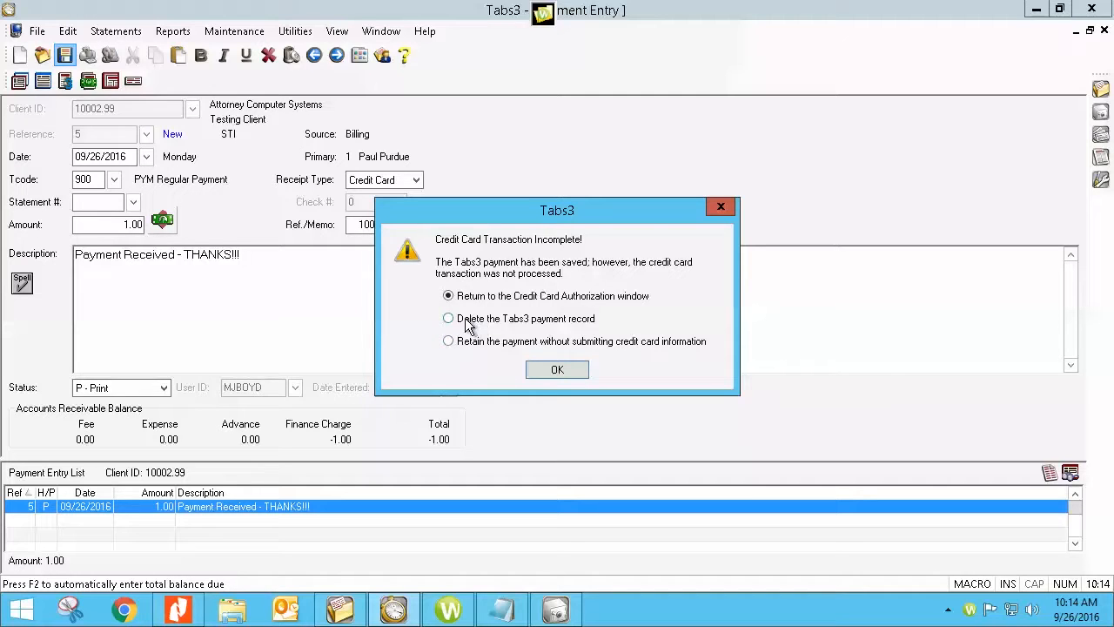
{"action": "left_click", "coordinate": [555, 369]}
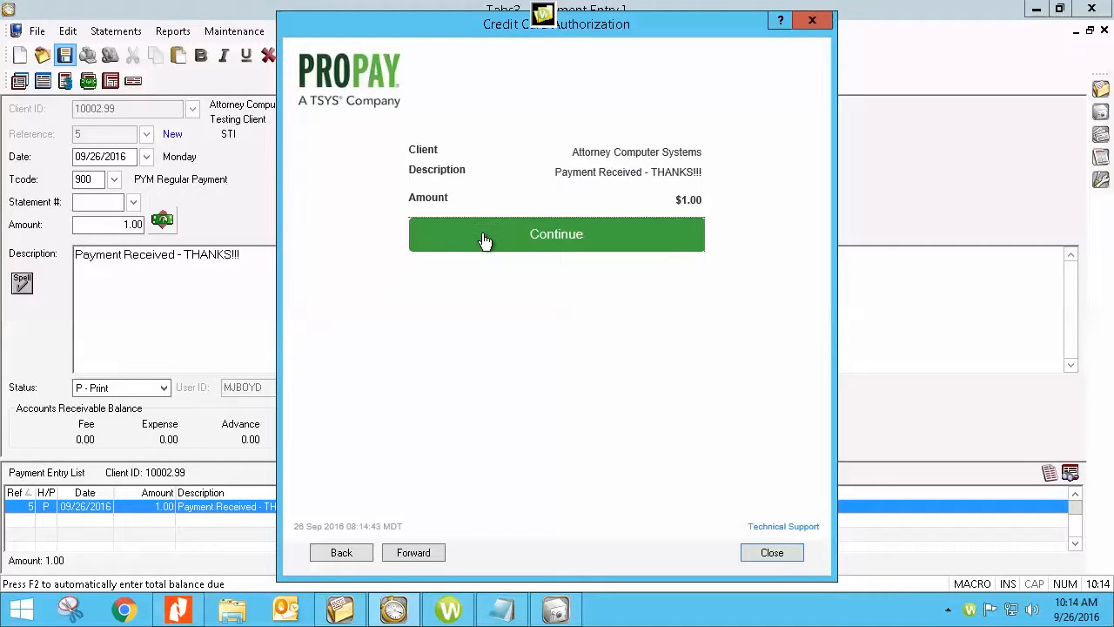
Choose Add eCheck / Bank Account, visit the routing and account fields, and keep Checking as type.
{"action": "left_click", "coordinate": [484, 240]}
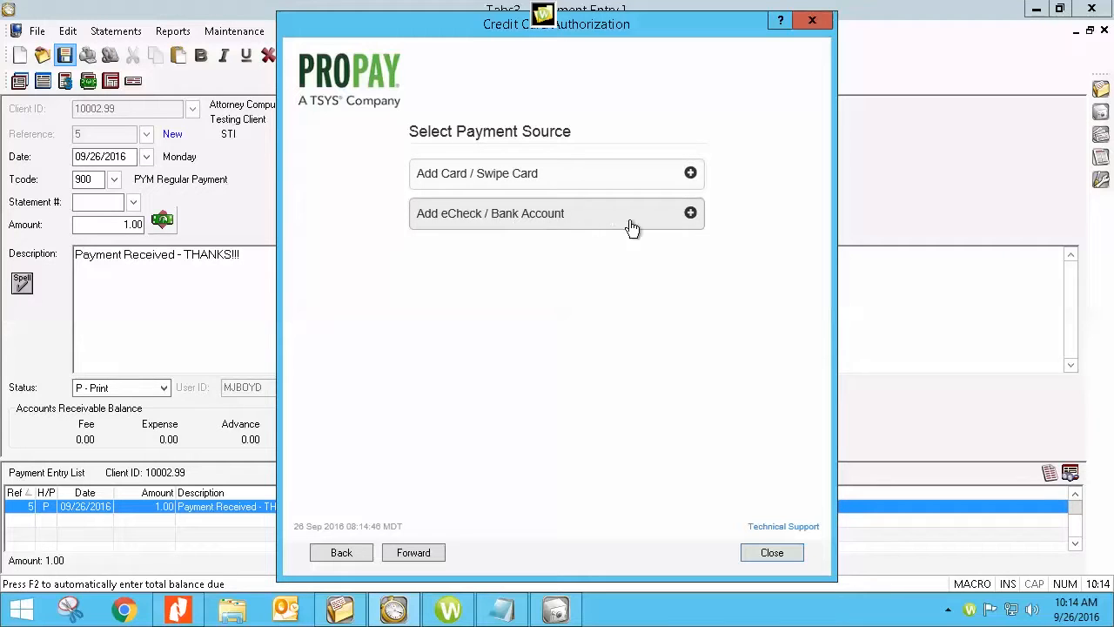
{"action": "left_click", "coordinate": [690, 218]}
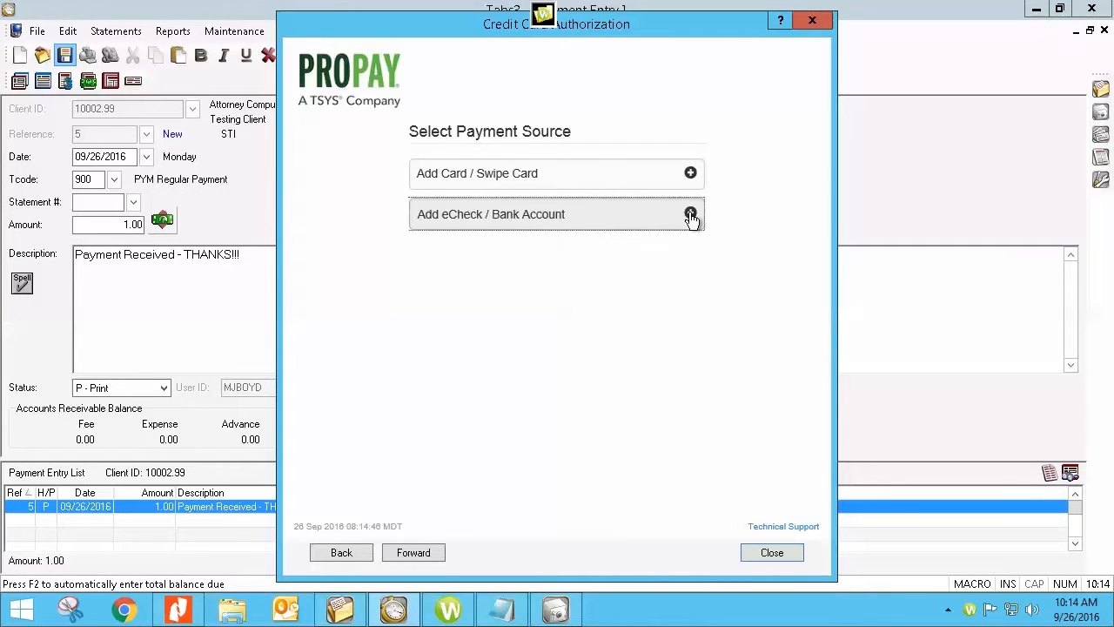
{"action": "left_click", "coordinate": [525, 184]}
{"action": "left_click", "coordinate": [527, 228]}
{"action": "left_click", "coordinate": [512, 261]}
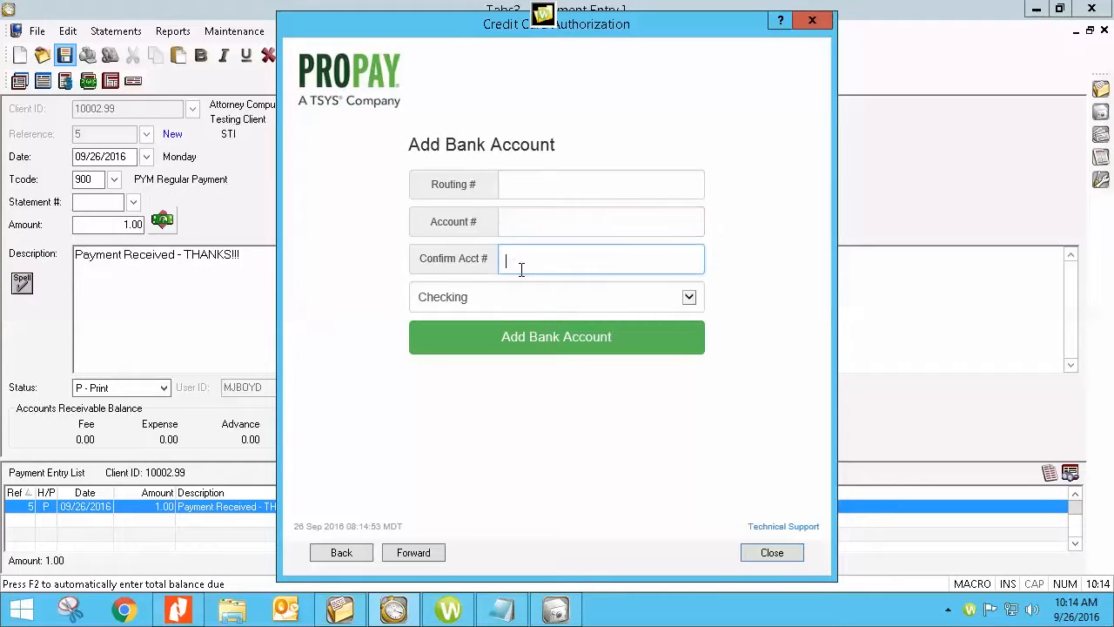
{"action": "left_click", "coordinate": [689, 298]}
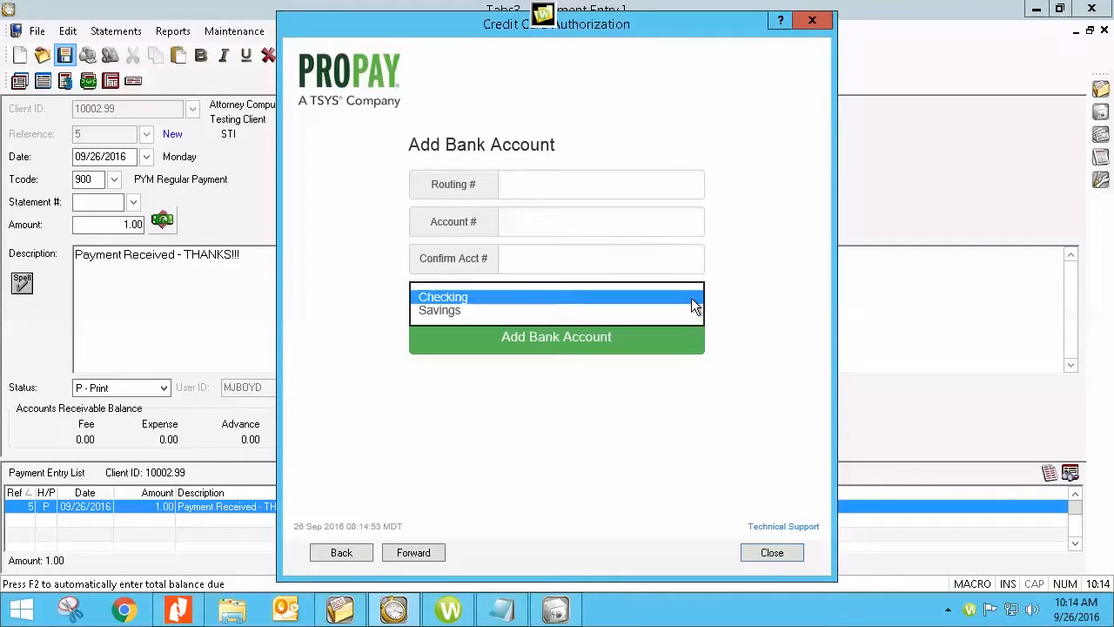
{"action": "left_click", "coordinate": [480, 298]}
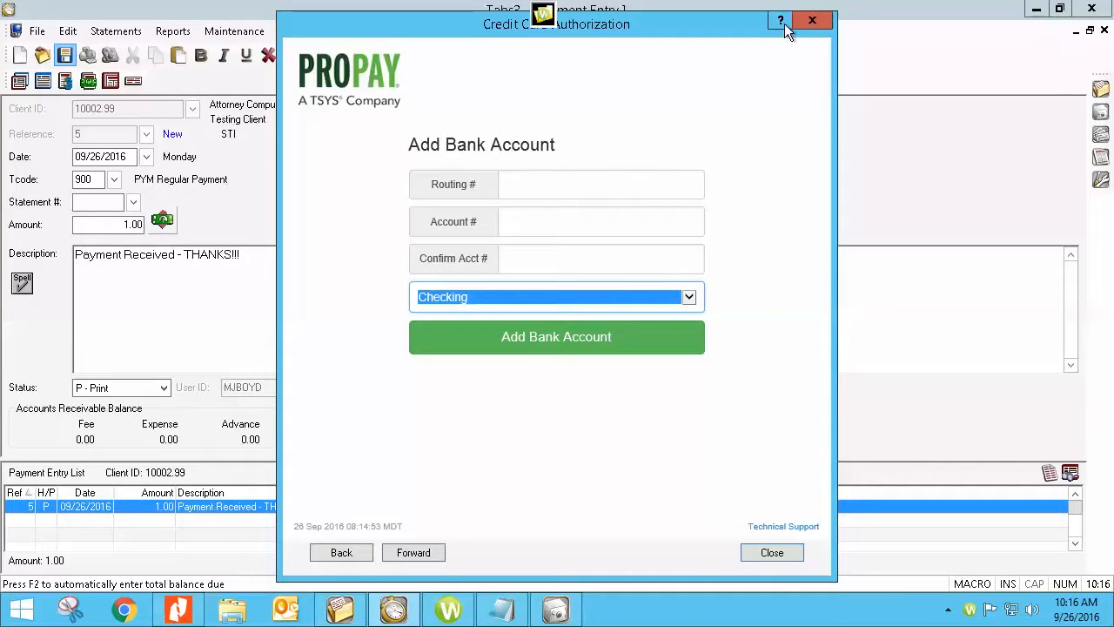
Cancel the ProPay card authorization, delete the $1.00 Tabs3 payment record, and exit Payment Entry.
{"action": "left_click", "coordinate": [813, 21]}
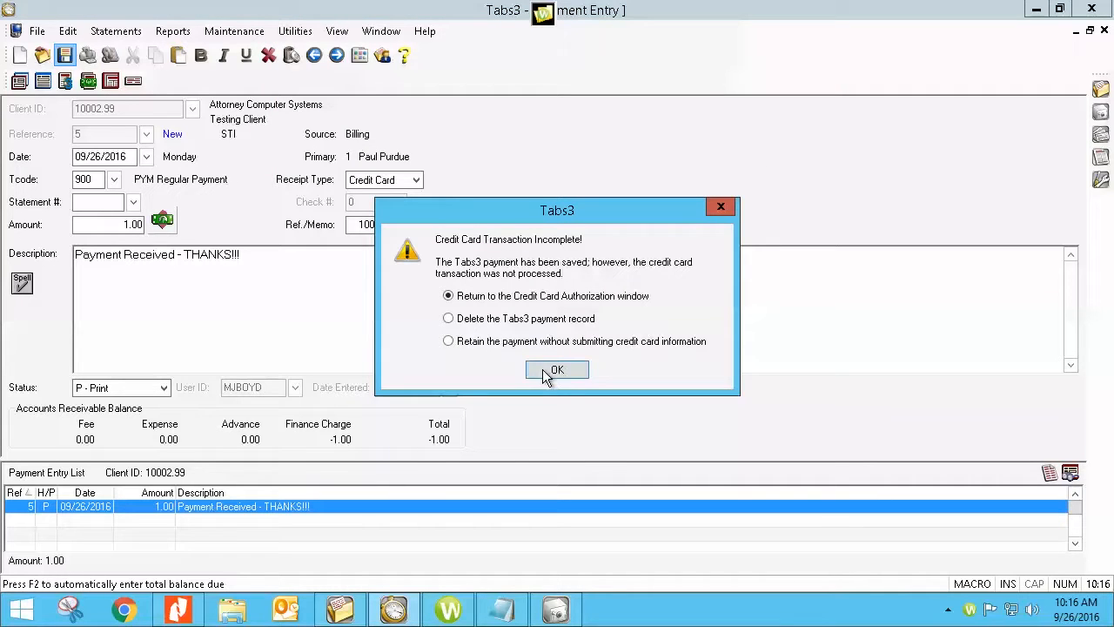
{"action": "left_click", "coordinate": [448, 318]}
{"action": "left_click", "coordinate": [541, 375]}
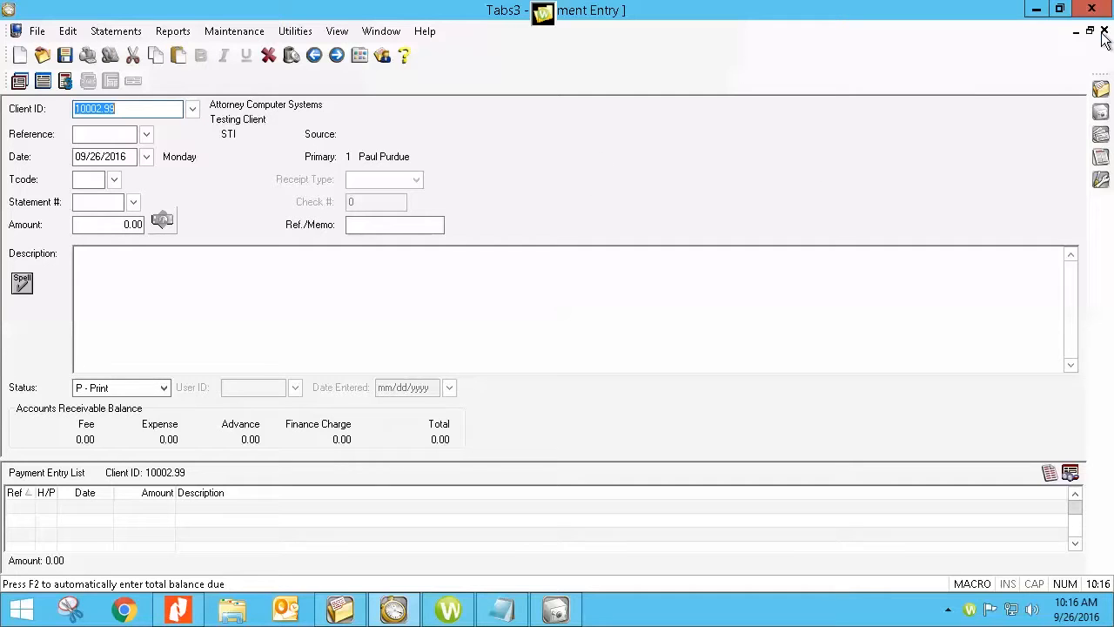
{"action": "key", "text": "Escape"}
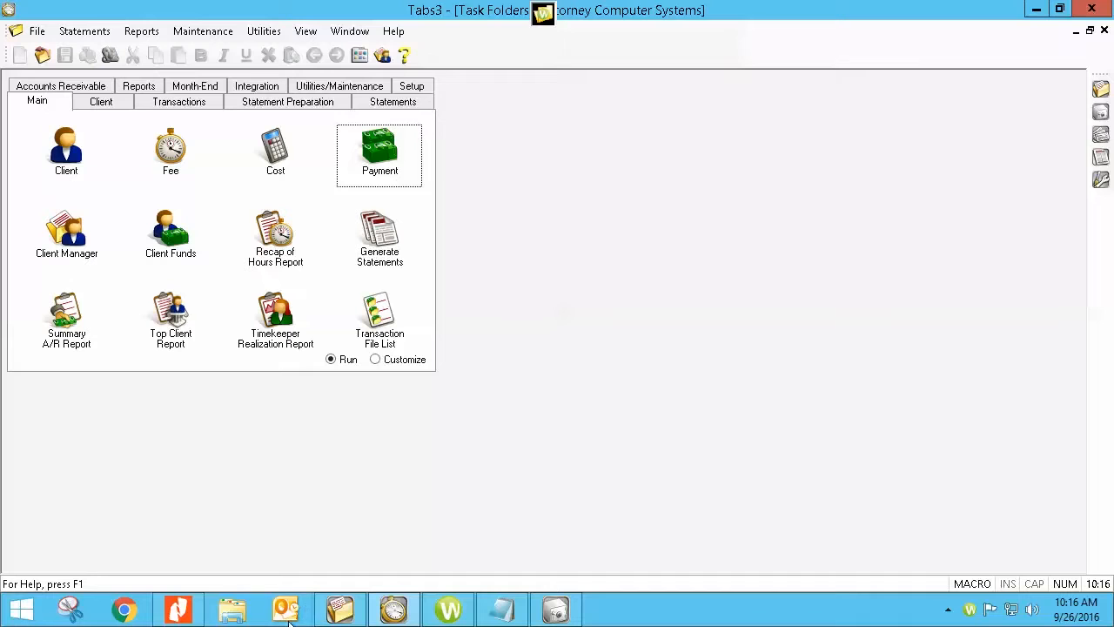
Show the ProPay flyer 00074966.PDF in Nitro Pro and scroll down to the Tabs3 Special Rates table.
{"action": "left_click", "coordinate": [179, 610]}
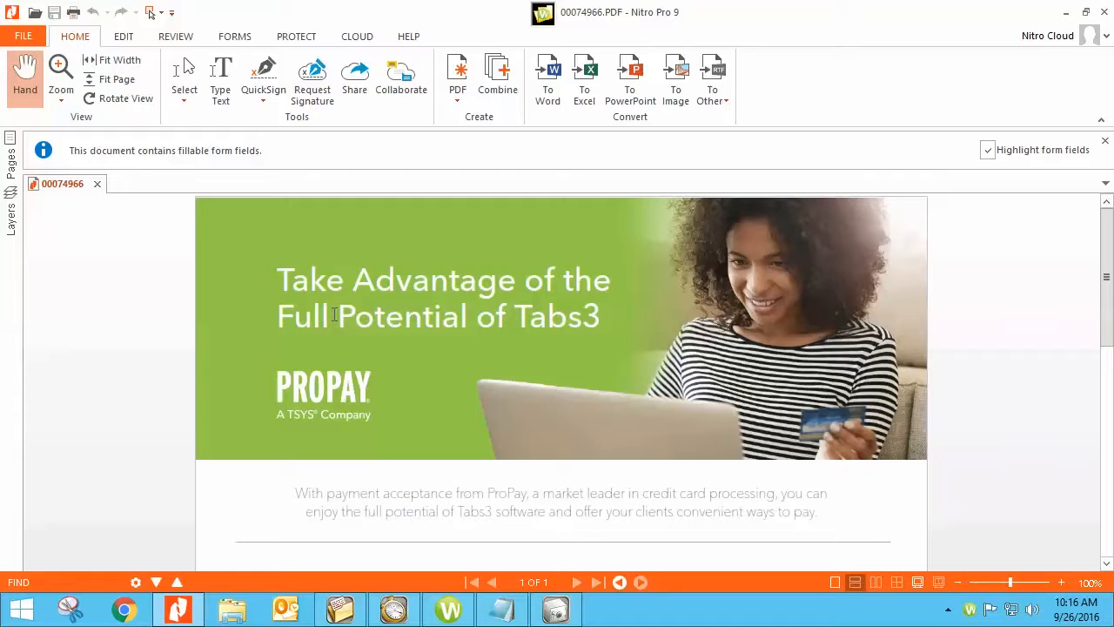
{"action": "scroll", "coordinate": [318, 332], "scroll_direction": "down", "scroll_amount": 3}
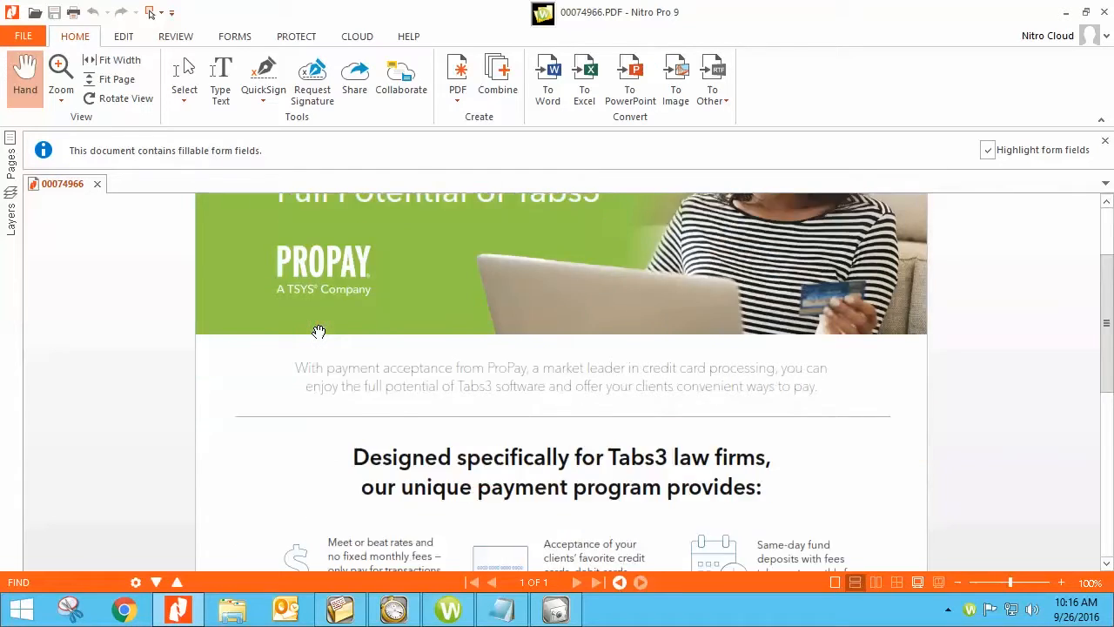
{"action": "scroll", "coordinate": [319, 331], "scroll_direction": "down", "scroll_amount": 9}
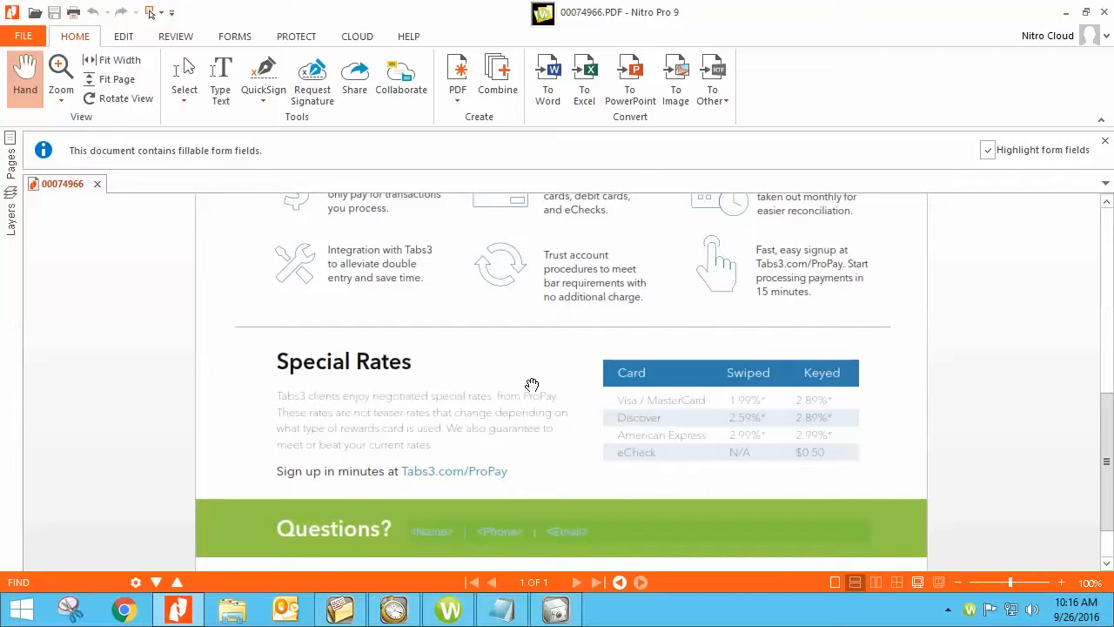
{"action": "scroll", "coordinate": [532, 384], "scroll_direction": "down", "scroll_amount": 2}
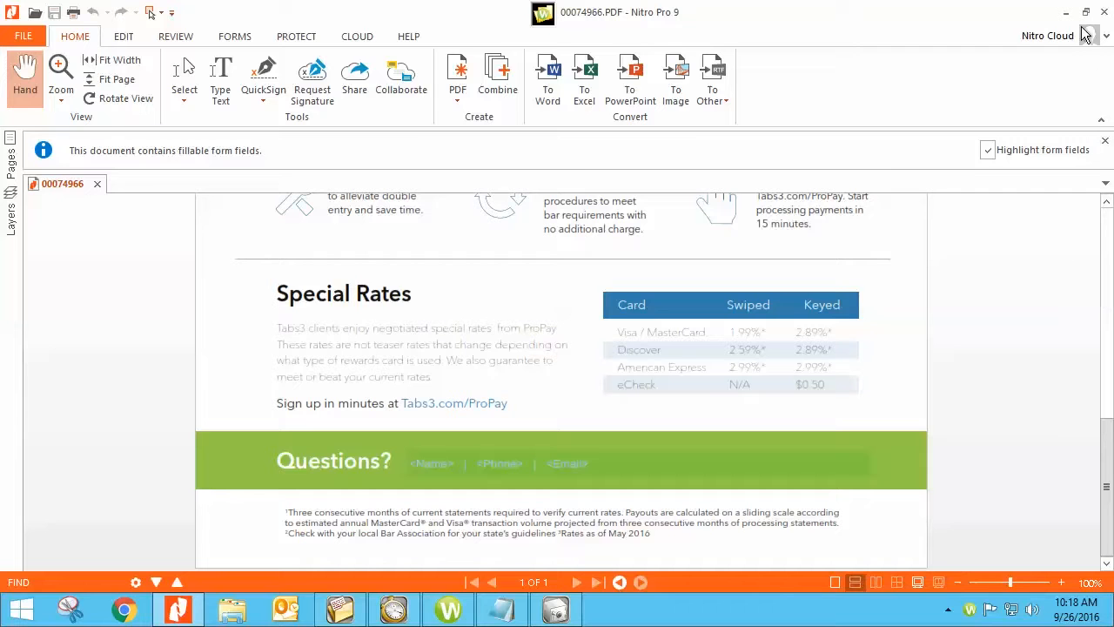
Close Nitro Pro and the ProPay rates PDF.
{"action": "left_click", "coordinate": [1104, 12]}
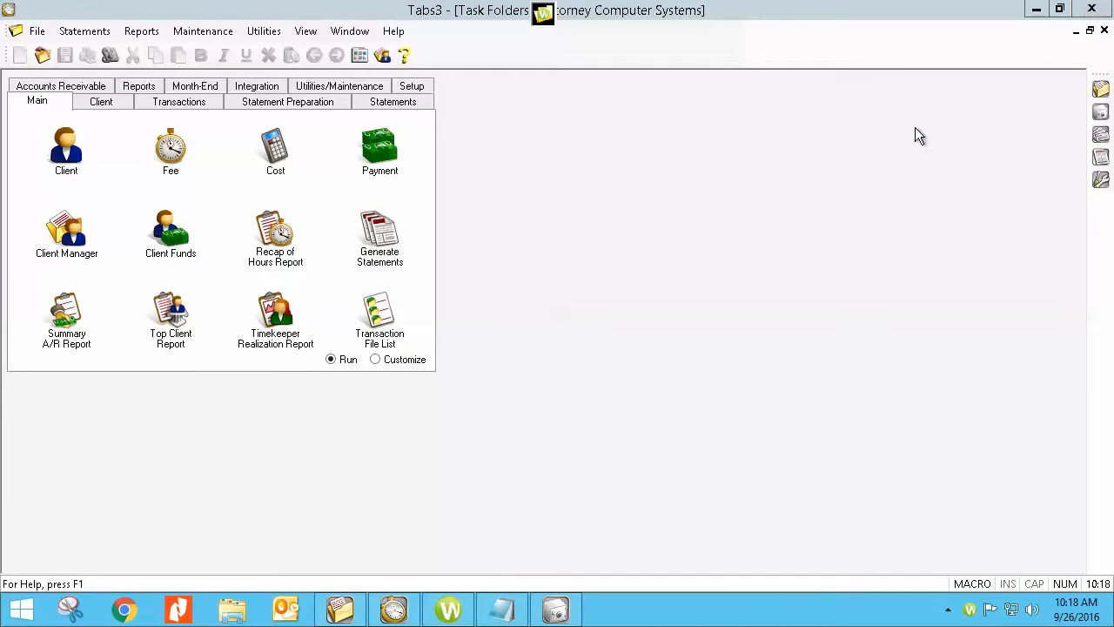